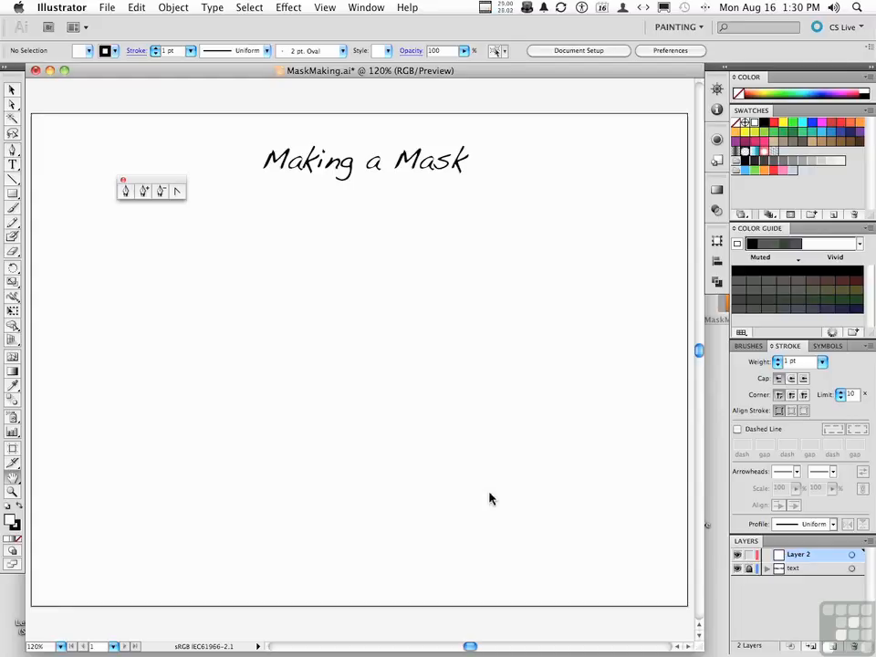
- Draw a closed four-cornered path about 390 px wide and 268 px tall below the title with the Pen tool
left_click(12, 194)
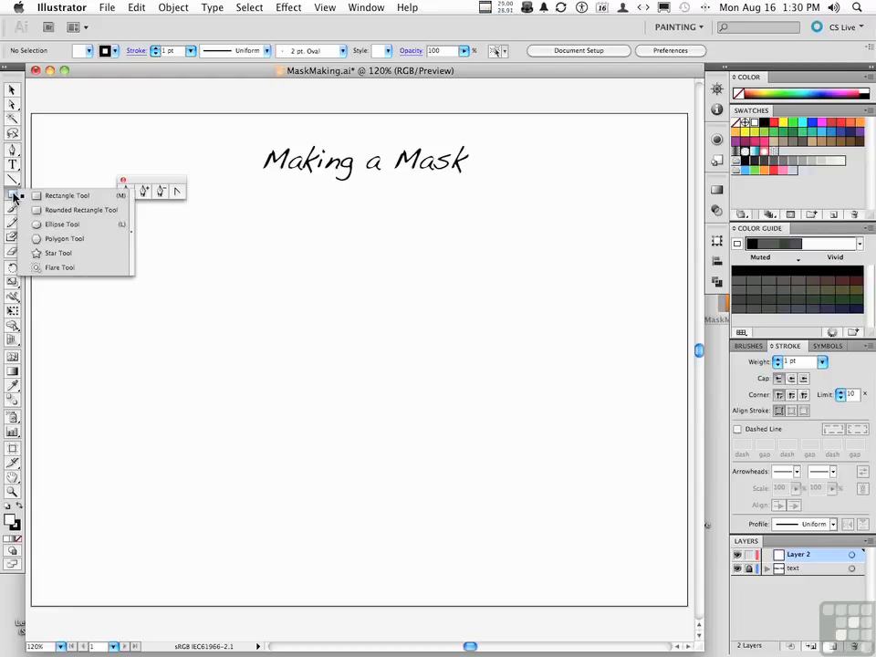
left_click(64, 195)
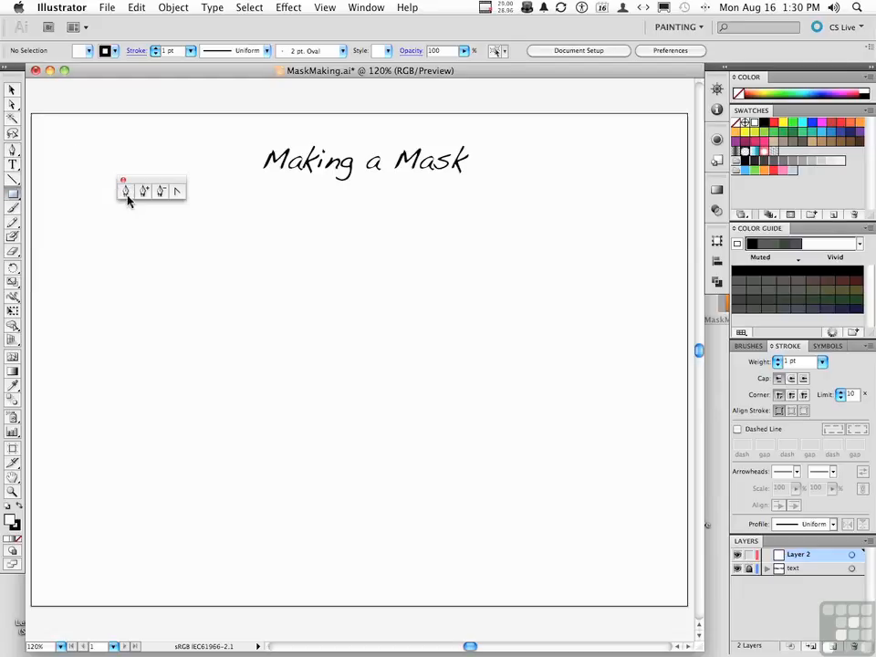
left_click(127, 191)
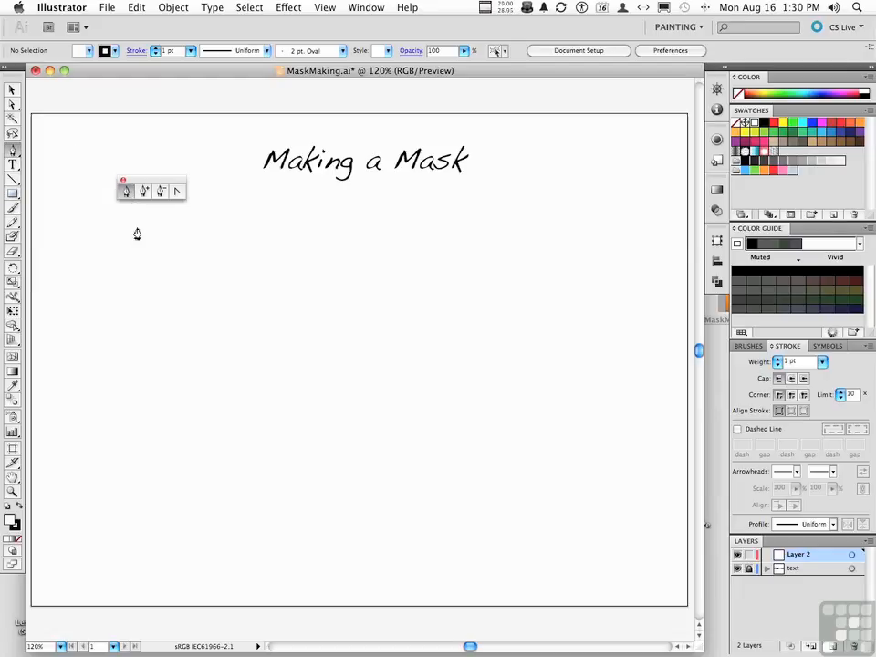
left_click(198, 245)
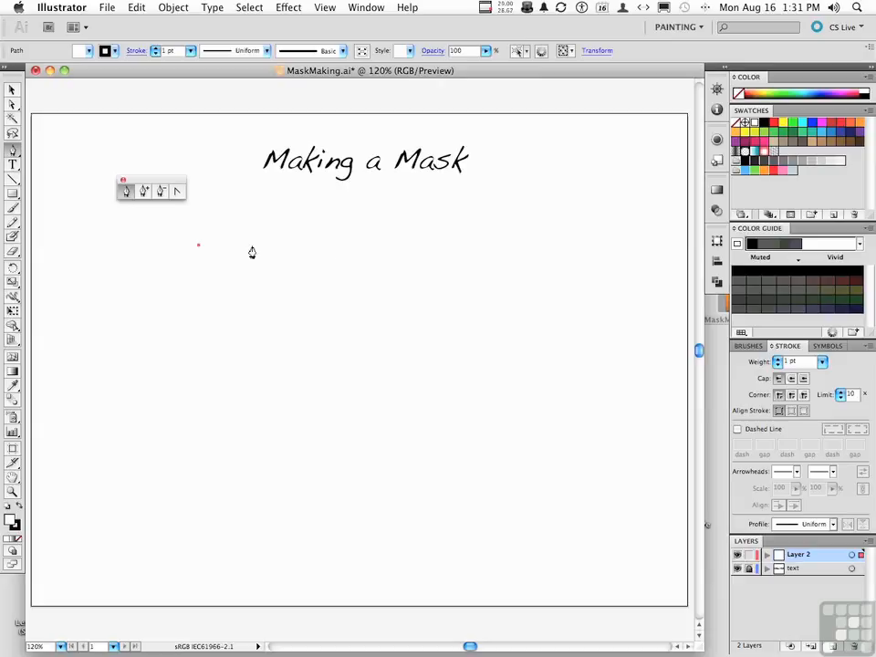
left_click(515, 244)
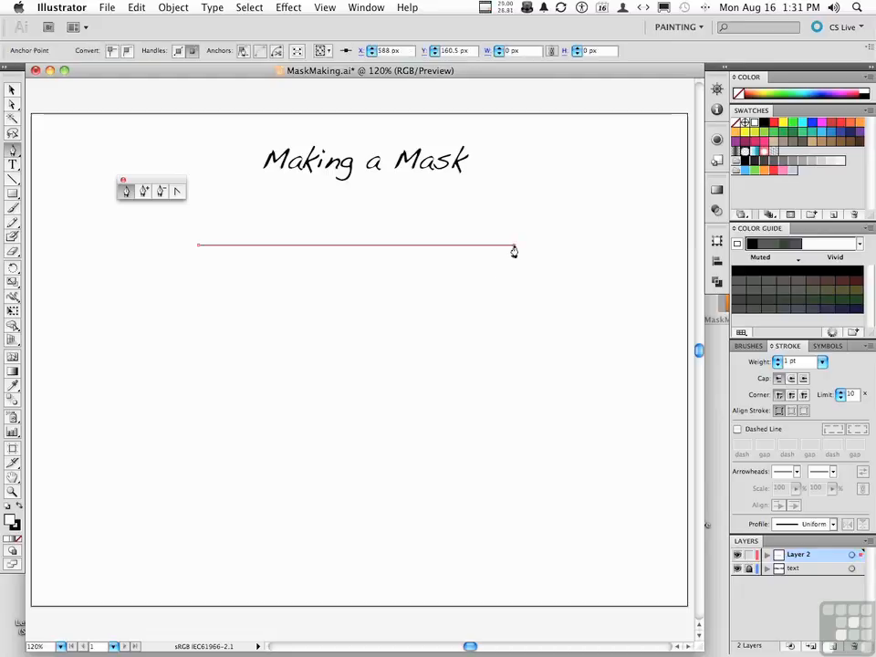
left_click(511, 465)
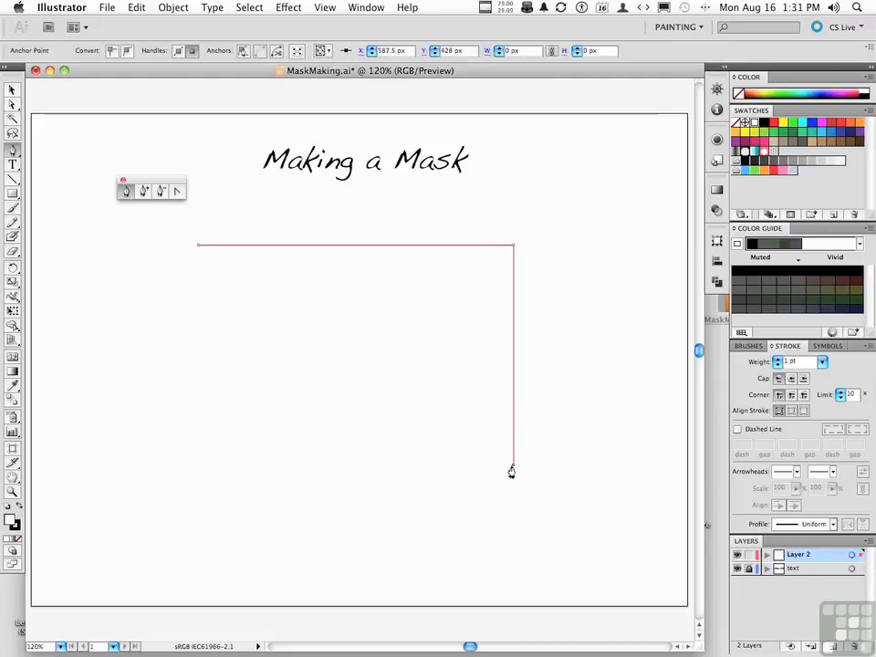
left_click(193, 465)
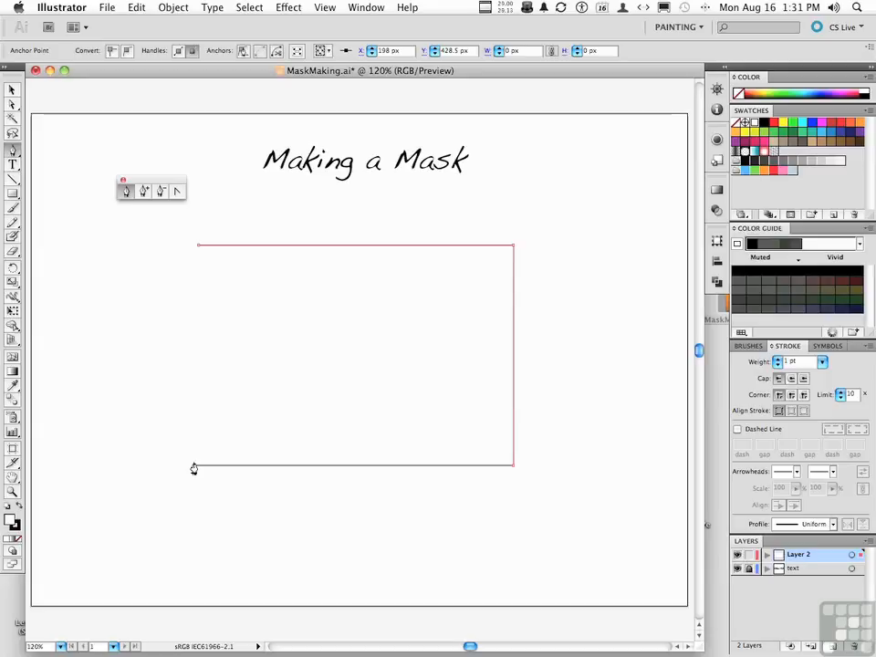
left_click(198, 248)
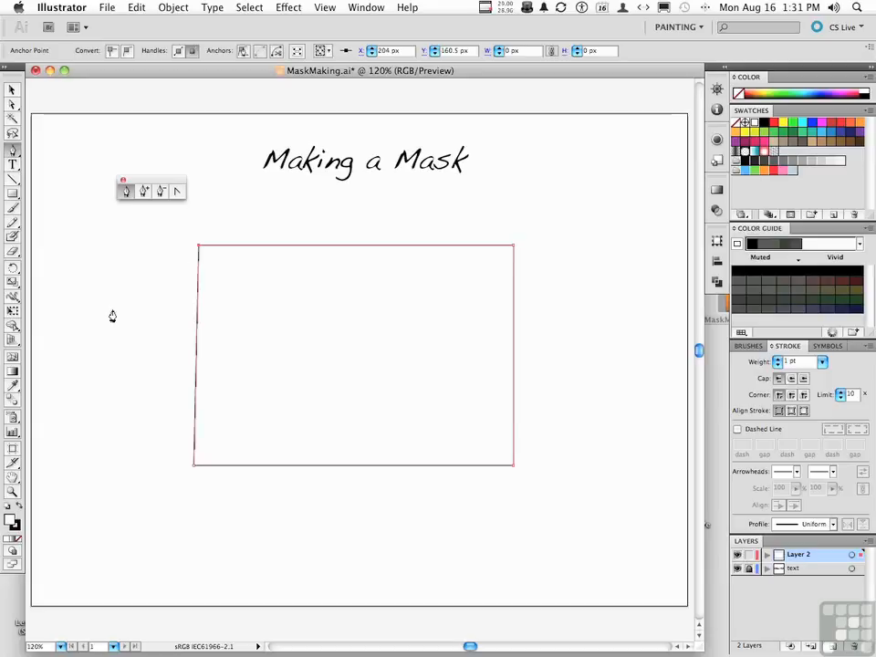
- Straighten the shape's slanted left side by aligning its two left anchor points to their horizontal center
left_click(12, 104)
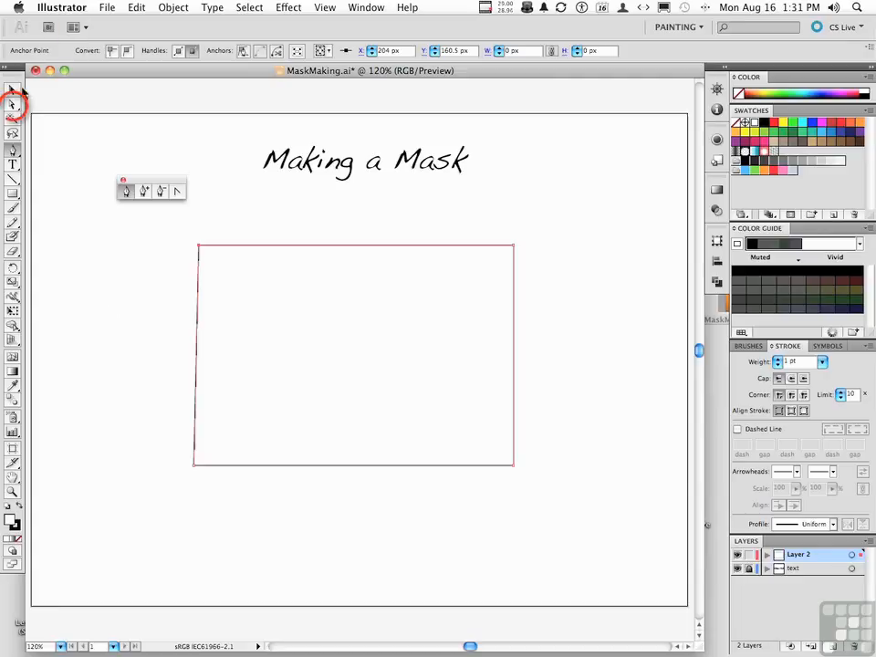
left_click_drag(156, 229, 215, 489)
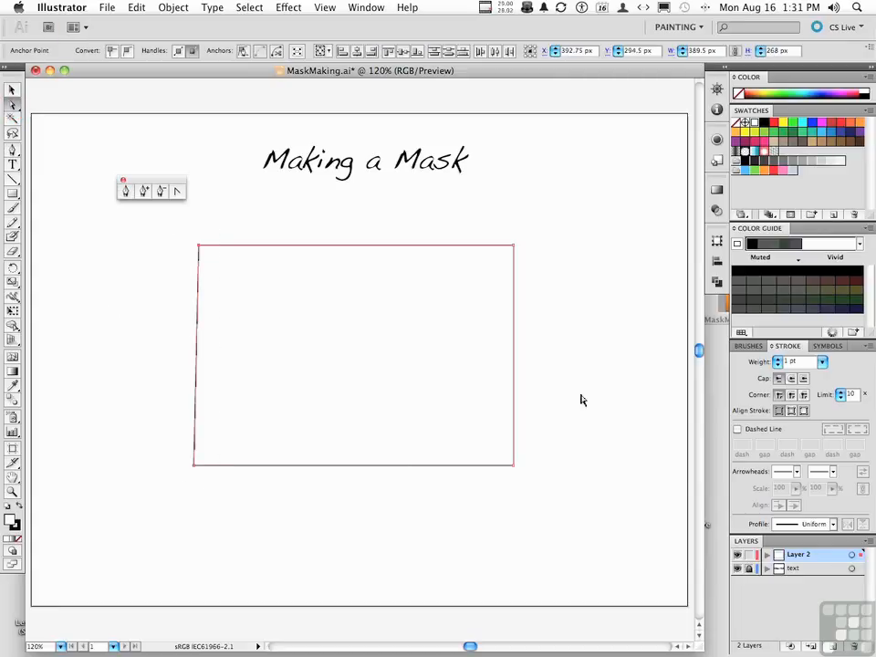
left_click(717, 265)
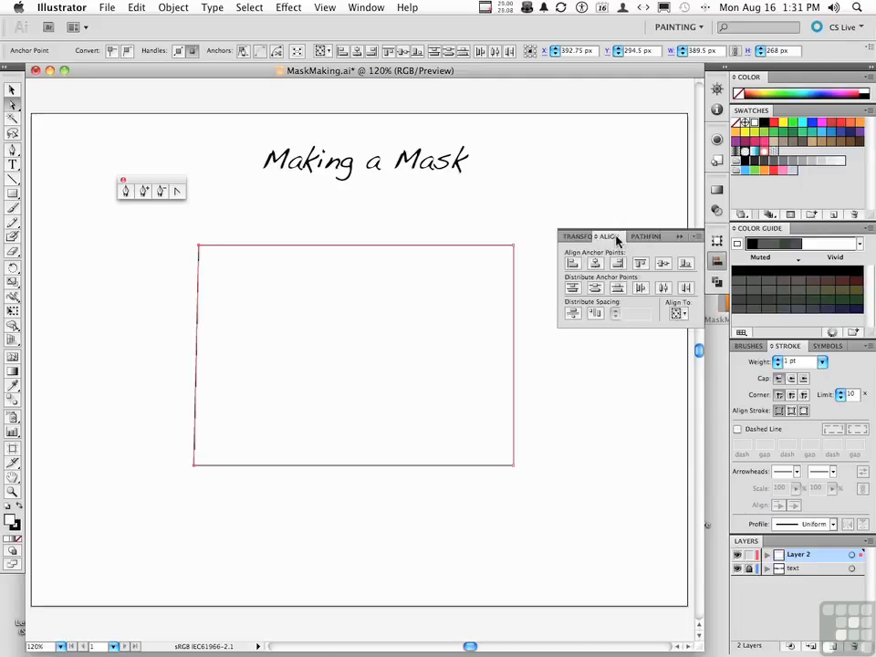
left_click(593, 263)
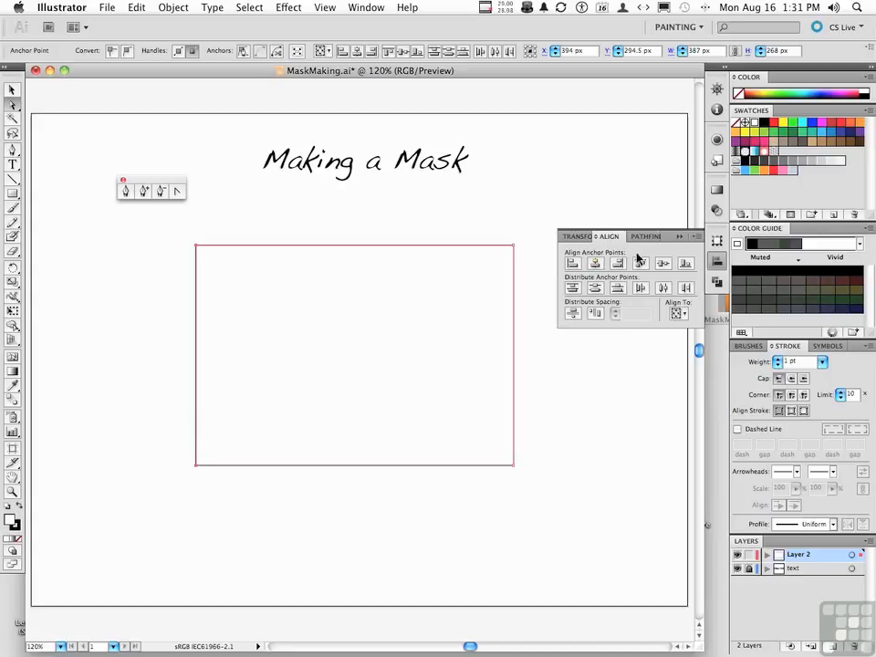
left_click(678, 238)
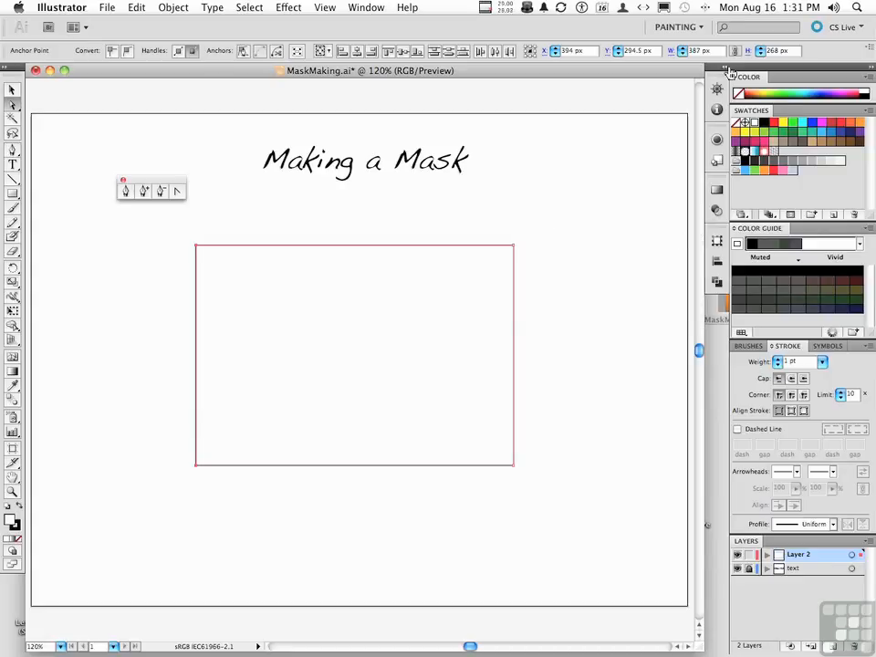
left_click(672, 27)
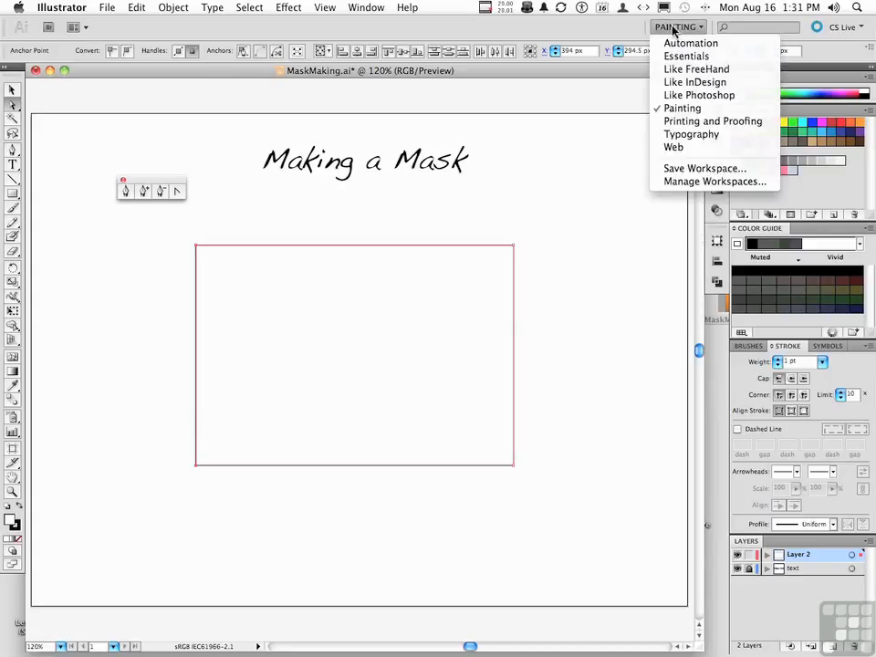
left_click(673, 27)
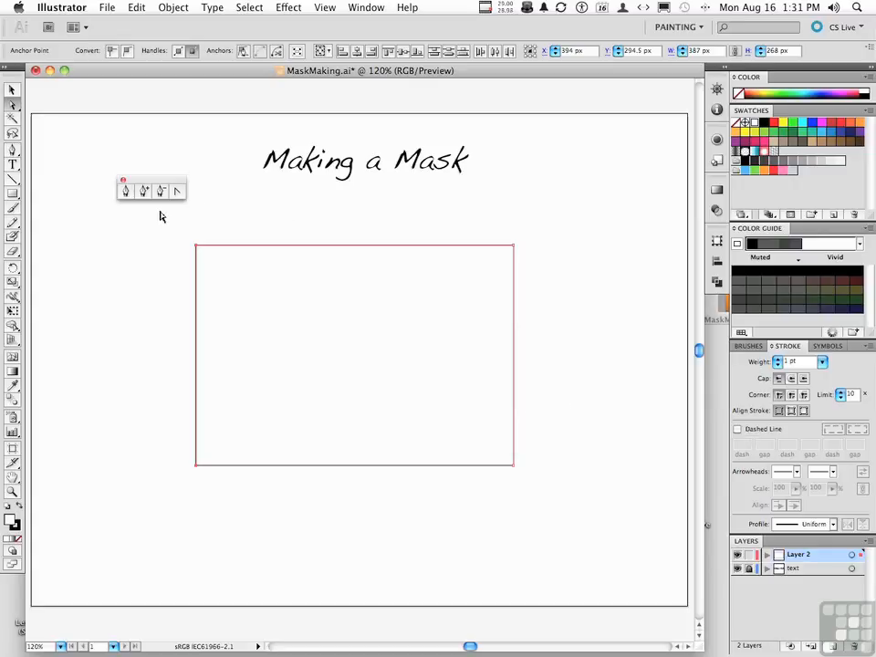
- Add two anchor points to the rectangle's top edge at about X 307 px and X 475 px
left_click(143, 192)
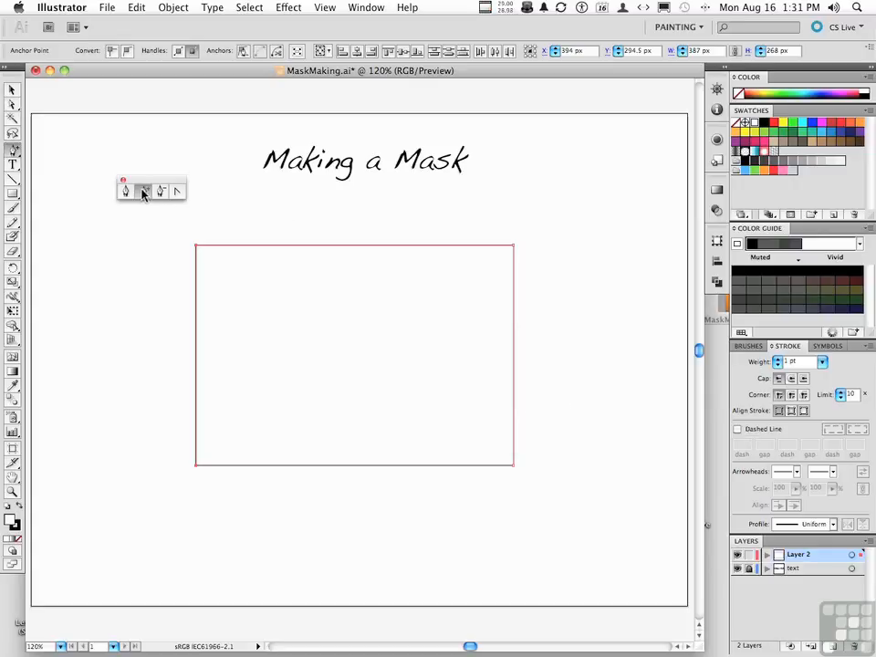
left_click(283, 244)
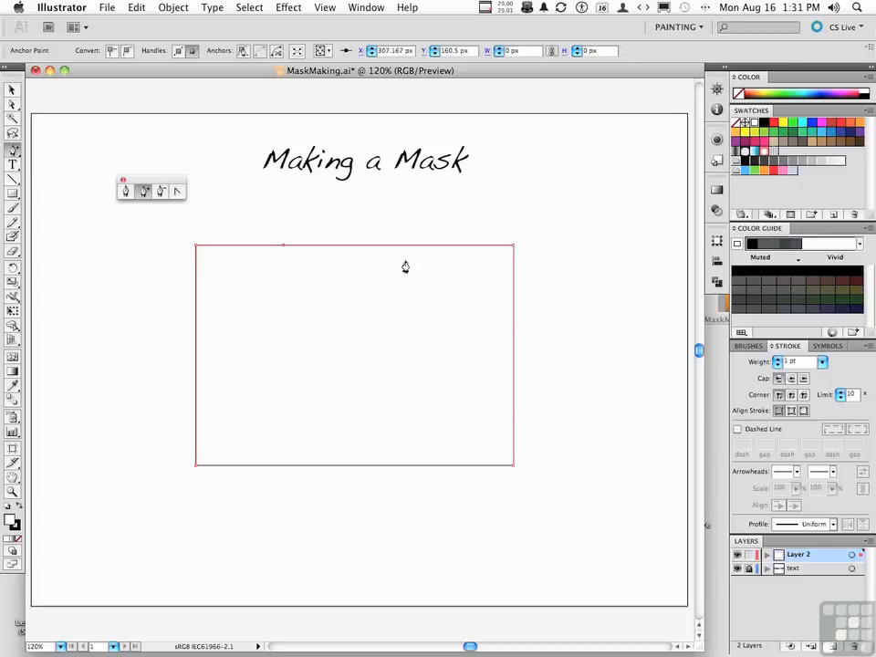
left_click(420, 244)
- Move the two added top-edge anchor points down together by about 42 px
left_click(13, 104)
left_click_drag(269, 226, 445, 263)
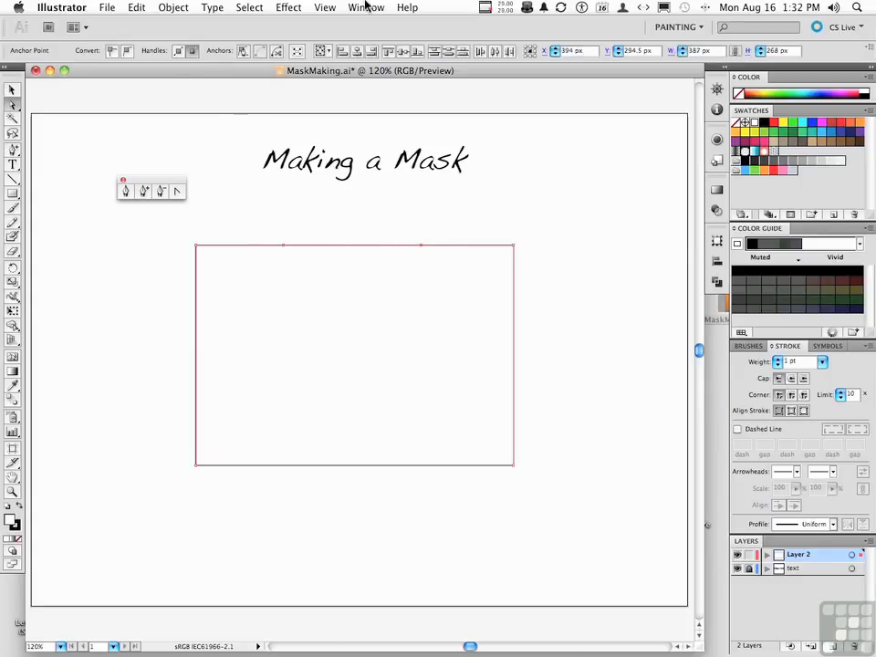
key("Down")
key("Down")
key("Down")
key("Down")
key("Down")
key("Down")
key("Down")
key("Down")
key("Down")
key("Down")
key("Down")
key("Down")
key("Down")
key("Down")
key("Down")
key("Down")
key("Down")
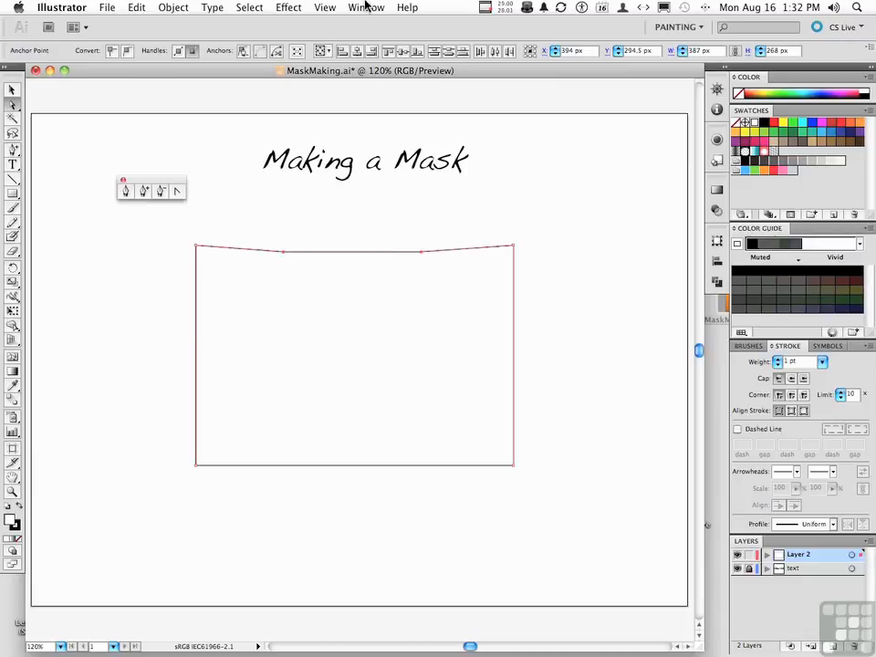
key("Down")
key("Down")
key("Down")
key("Down")
key("Down")
key("Down")
key("Down")
key("Down")
key("Down")
key("Down")
key("Down")
key("Down")
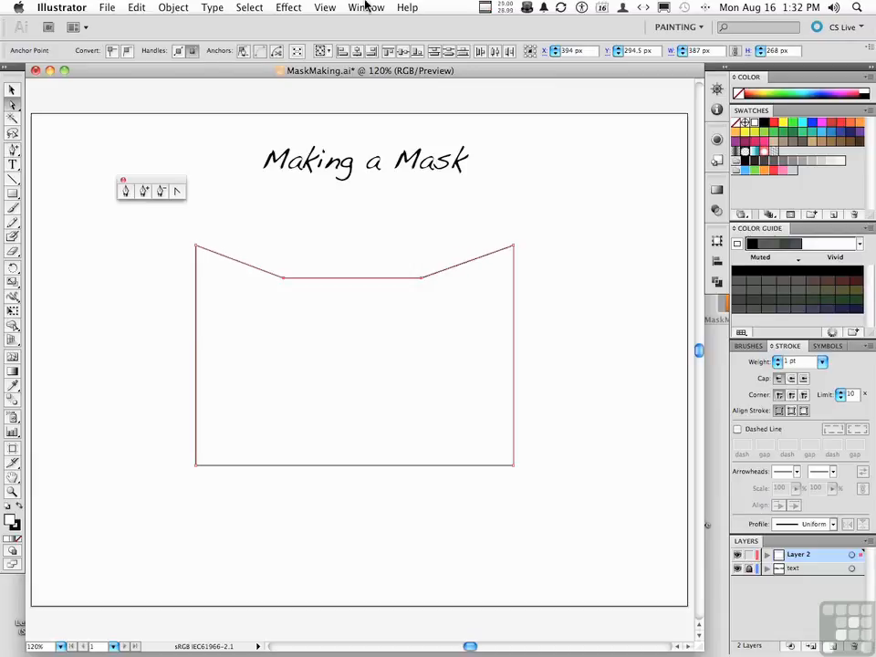
key("Down")
key("Down")
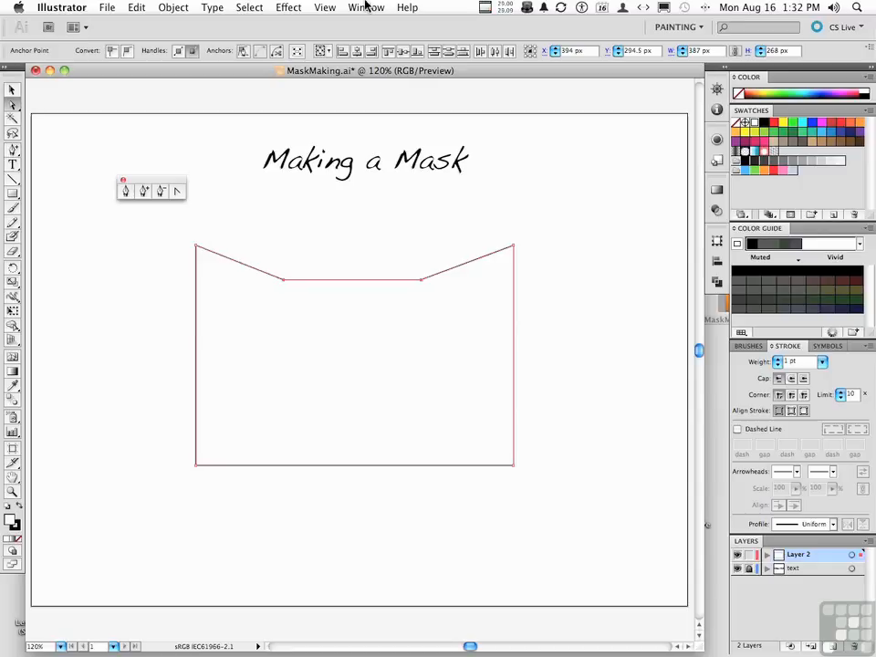
- Nudge the two lowered top-edge anchor points left and right, returning them to their starting position
key("Left")
key("Left")
key("Left")
key("Left")
key("Right")
key("Right")
key("Right")
key("Right")
key("Right")
key("Right")
key("Left")
key("Left")
- Convert the two lowered top-edge points to smooth curves with an arch between them, and slightly shorten the right point's lower handle
left_click(178, 193)
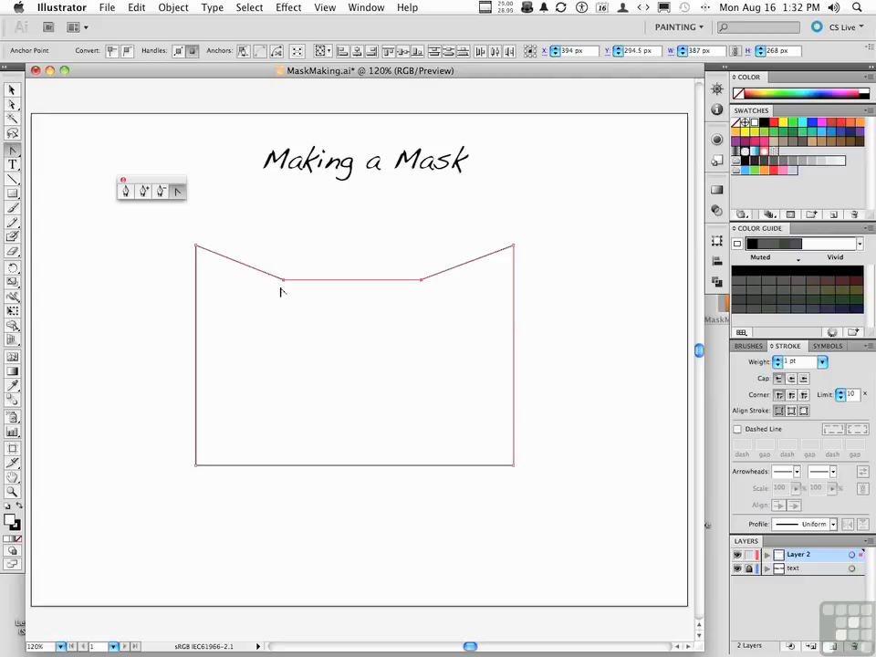
left_click_drag(284, 282, 323, 259)
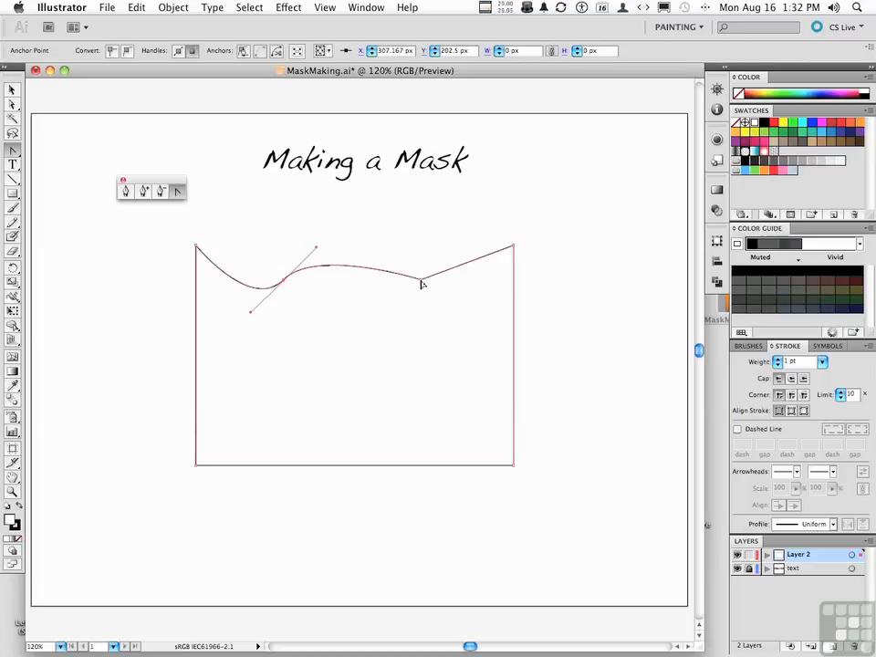
left_click_drag(422, 283, 452, 311)
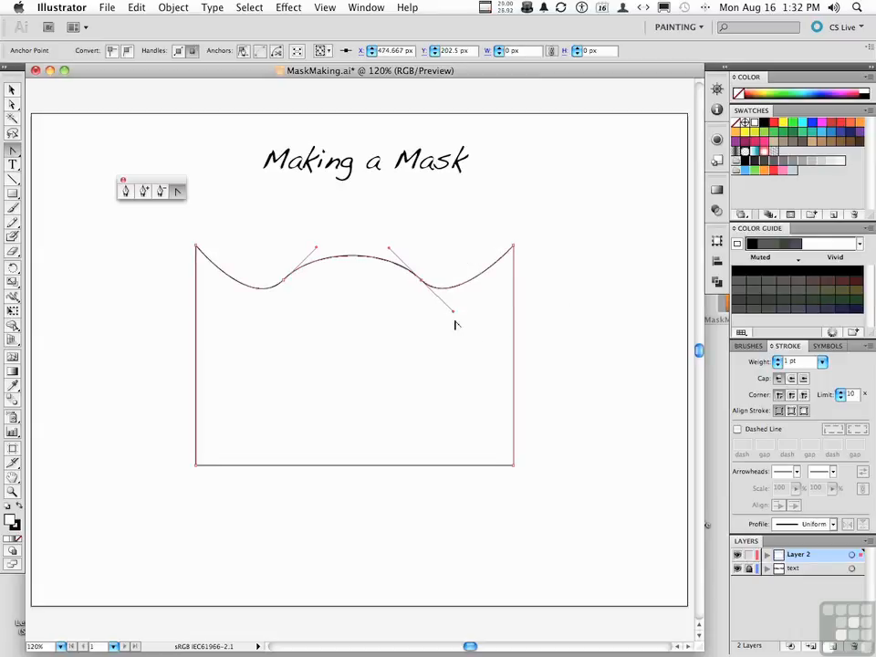
left_click(13, 105)
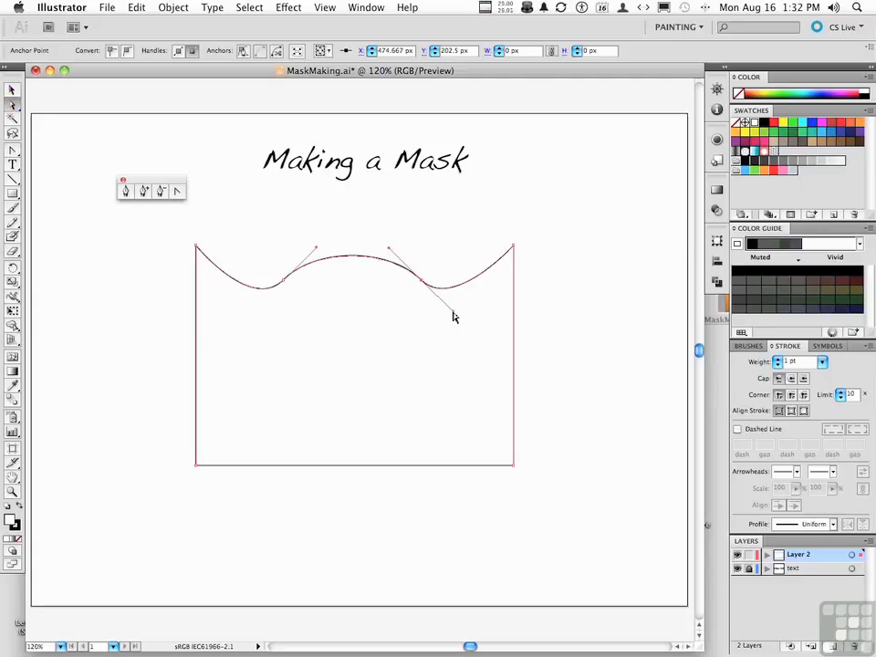
left_click_drag(452, 315, 451, 309)
- Convert the shape's two bottom corner points to smooth curves so the sides and bottom edge bulge outward
left_click(176, 193)
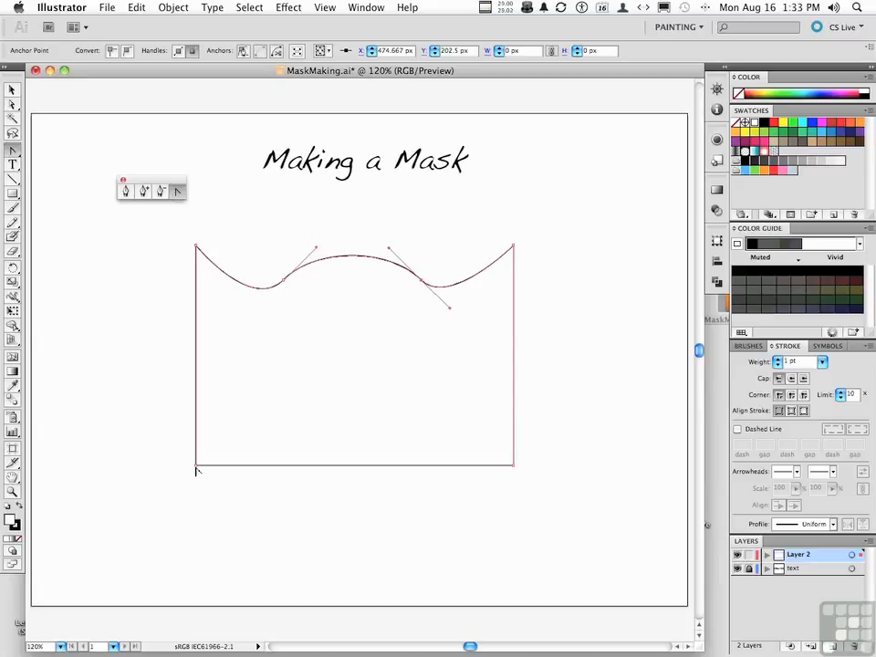
left_click_drag(196, 467, 151, 419)
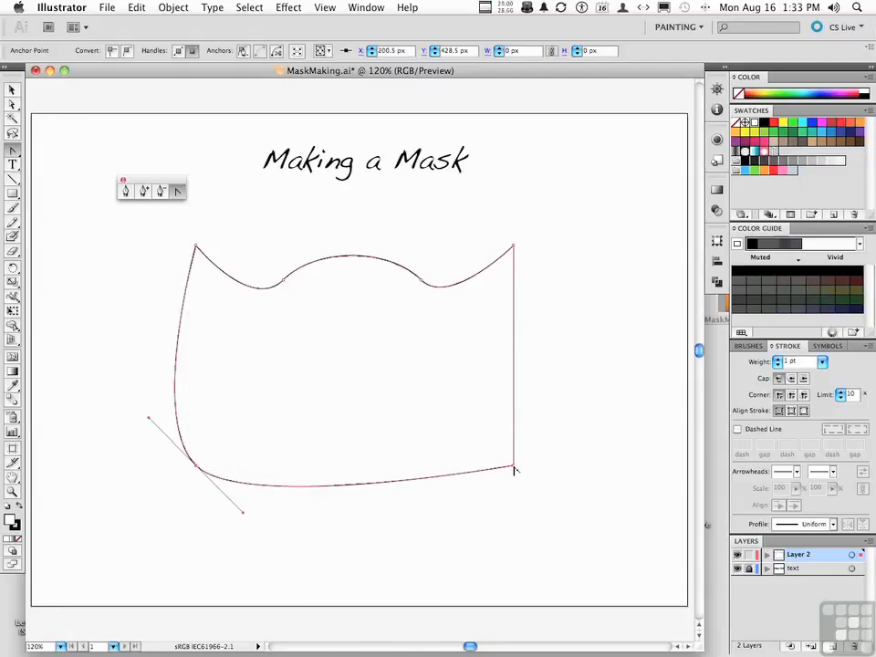
left_click_drag(513, 468, 465, 519)
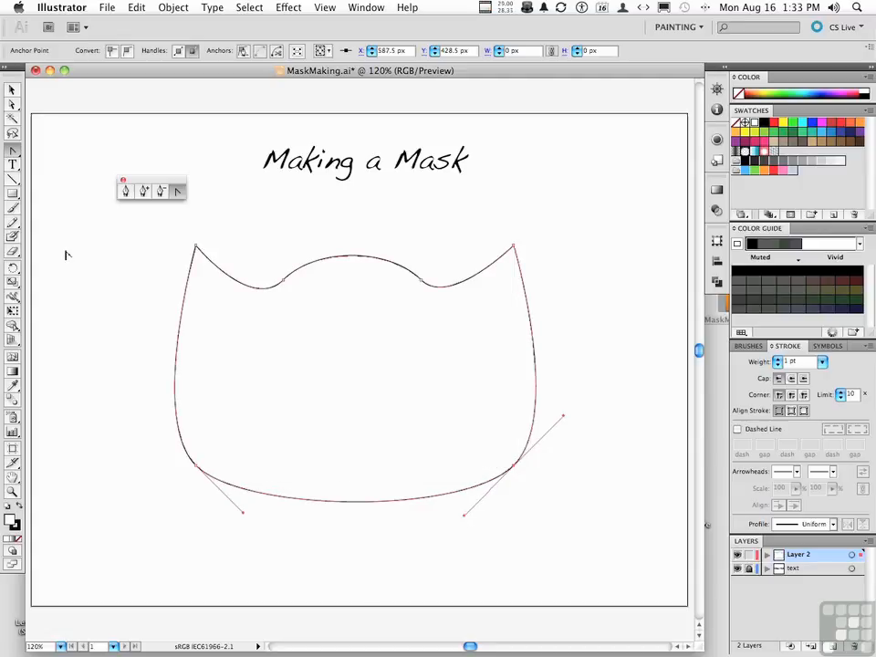
- Move the two bottom anchor points of the mask up together by 50 px
left_click(13, 106)
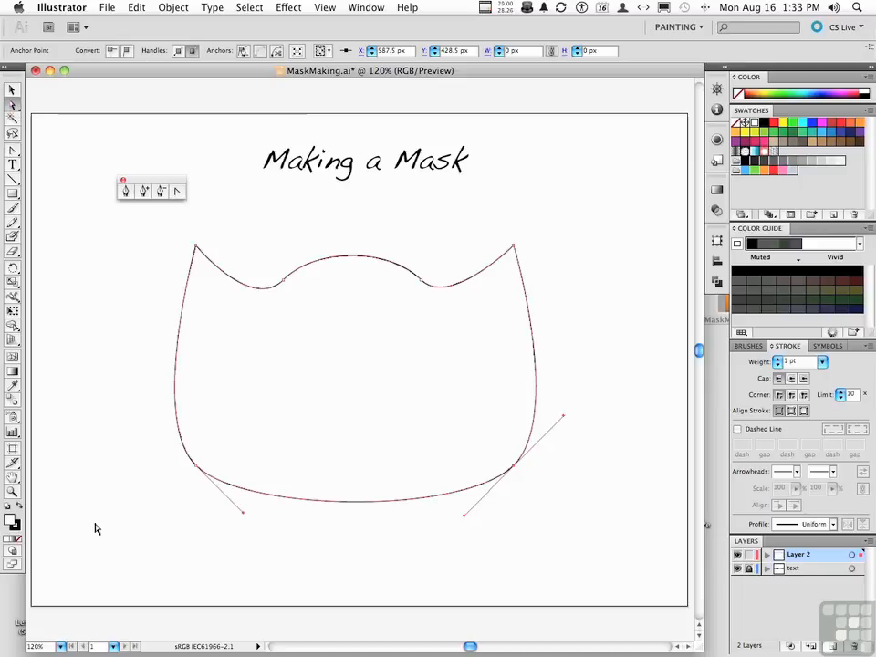
left_click_drag(150, 436, 584, 539)
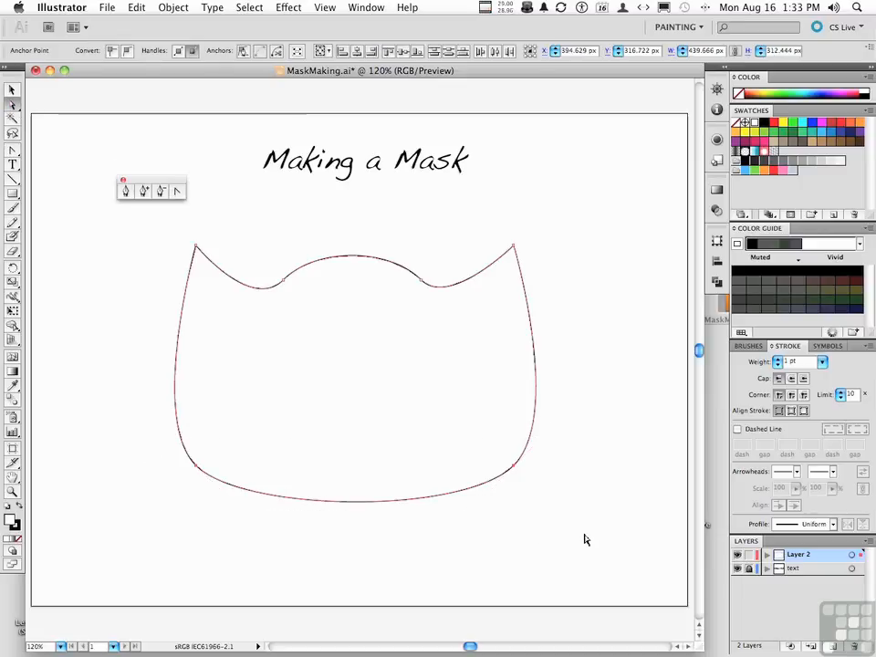
key("Up")
key("Up")
key("Up")
key("Up")
key("Up")
key("Up")
key("Up")
key("Up")
key("Up")
key("Up")
key("Up")
key("Up")
key("Up")
key("Up")
key("Up")
key("Up")
key("Up")
key("Up")
key("Up")
key("Up")
key("Up")
key("Up")
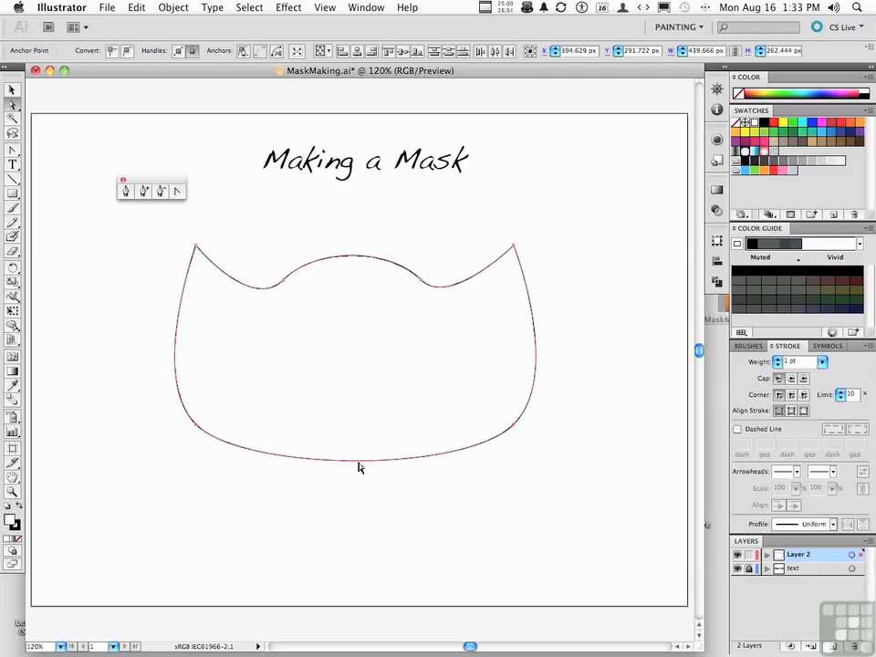
- Add an anchor point at the middle of the mask's bottom edge and raise it about 82 px to arch the edge upward
left_click(143, 191)
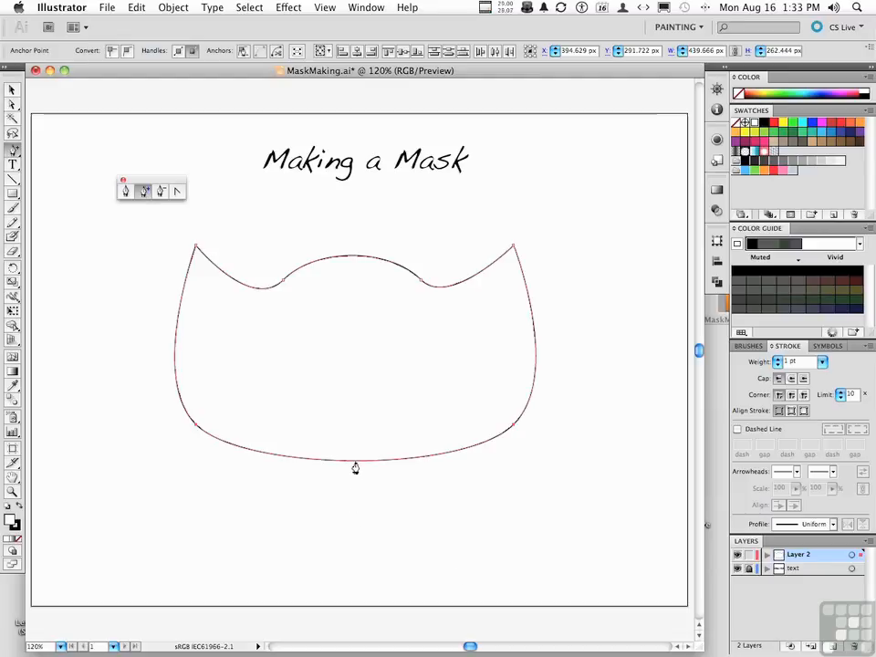
left_click(354, 461)
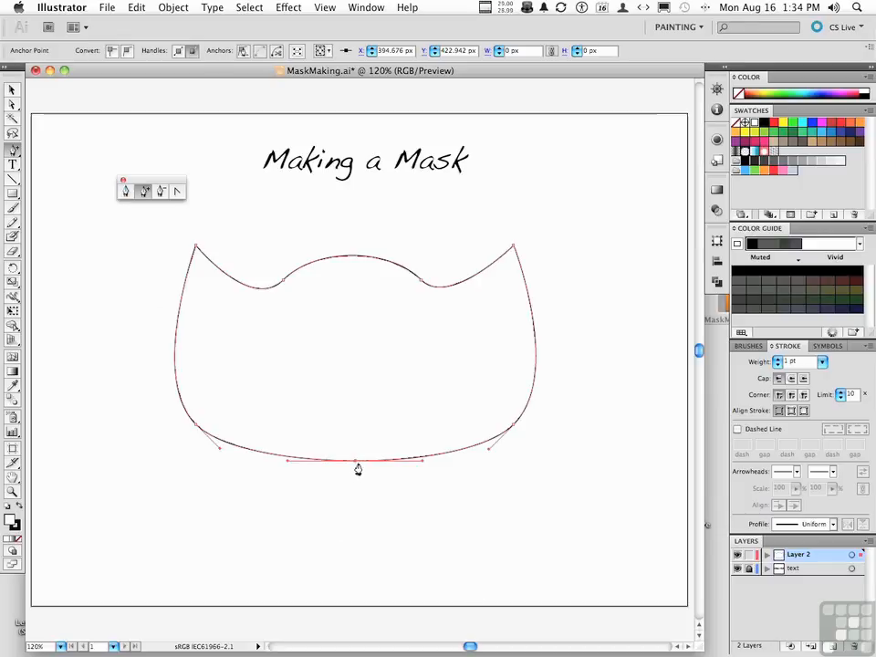
left_click(13, 104)
left_click_drag(354, 489, 371, 446)
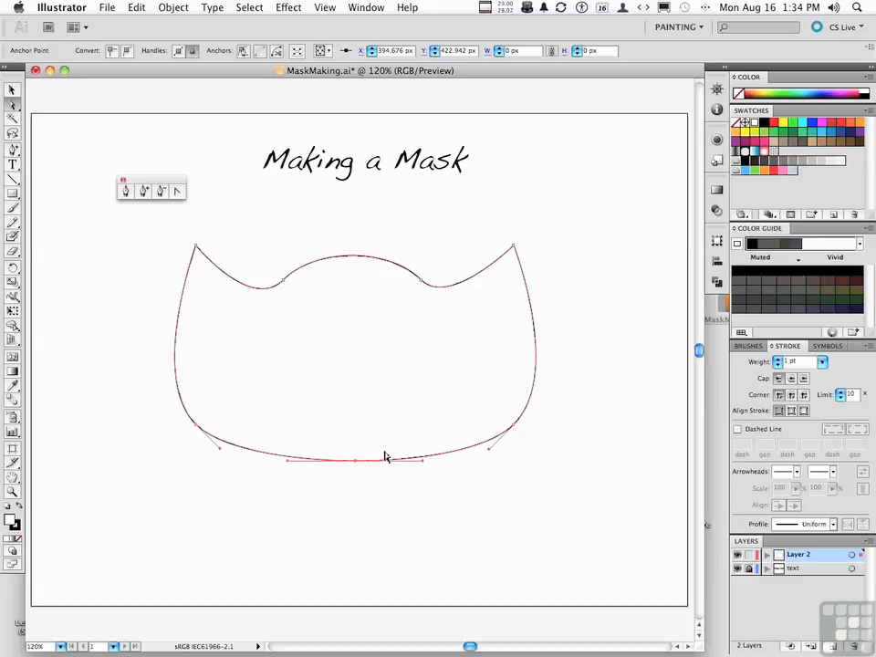
key("Up")
key("Up")
key("Up")
key("Up")
key("Up")
key("Up")
key("Up")
key("Up")
key("Up")
key("Up")
key("Up")
key("Up")
key("Up")
key("Up")
key("Up")
key("Up")
key("Up")
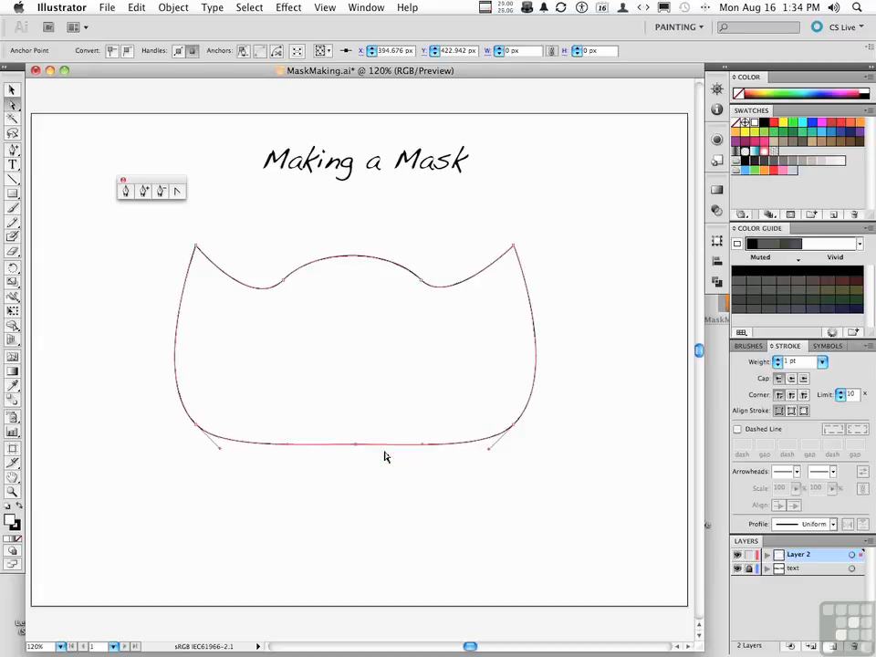
key("Up")
key("Up")
key("Up")
key("Up")
key("Up")
key("Up")
key("Up")
key("Up")
key("Up")
key("Up")
key("Up")
key("Up")
key("Up")
key("Up")
key("Up")
key("Up")
key("Up")
key("Up")
key("Up")
key("Up")
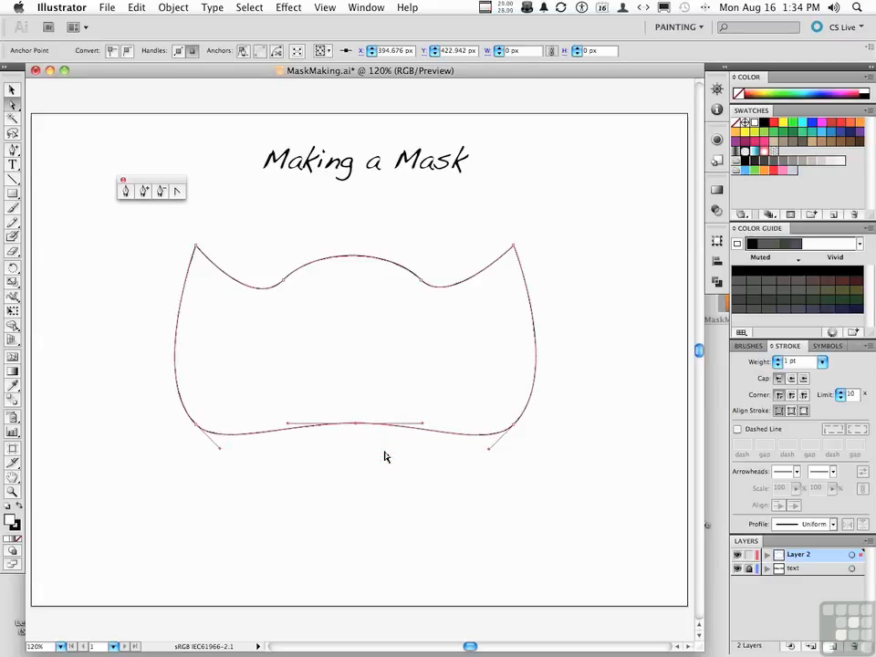
key("Up")
key("Up")
key("Up")
key("Up")
key("Up")
key("Up")
key("Up")
key("Up")
key("Up")
key("Up")
key("Up")
key("Up")
key("Up")
key("Up")
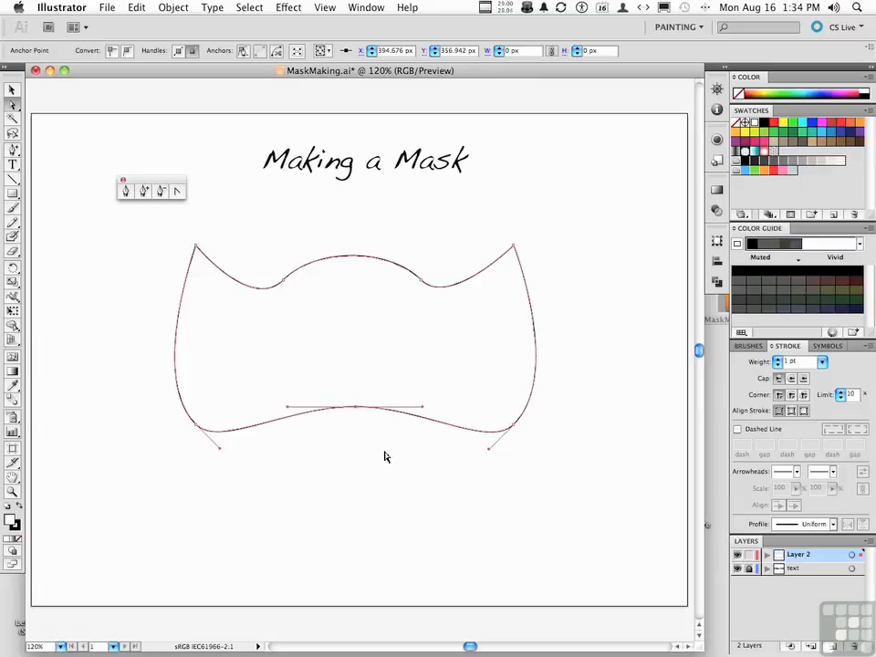
key("Up")
key("Up")
key("Up")
key("Up")
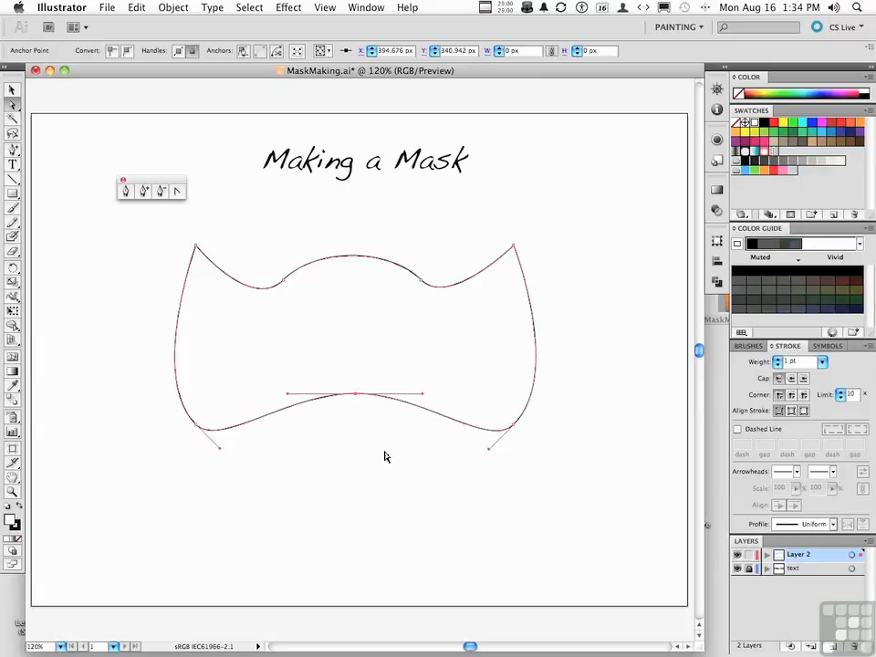
left_click(383, 456)
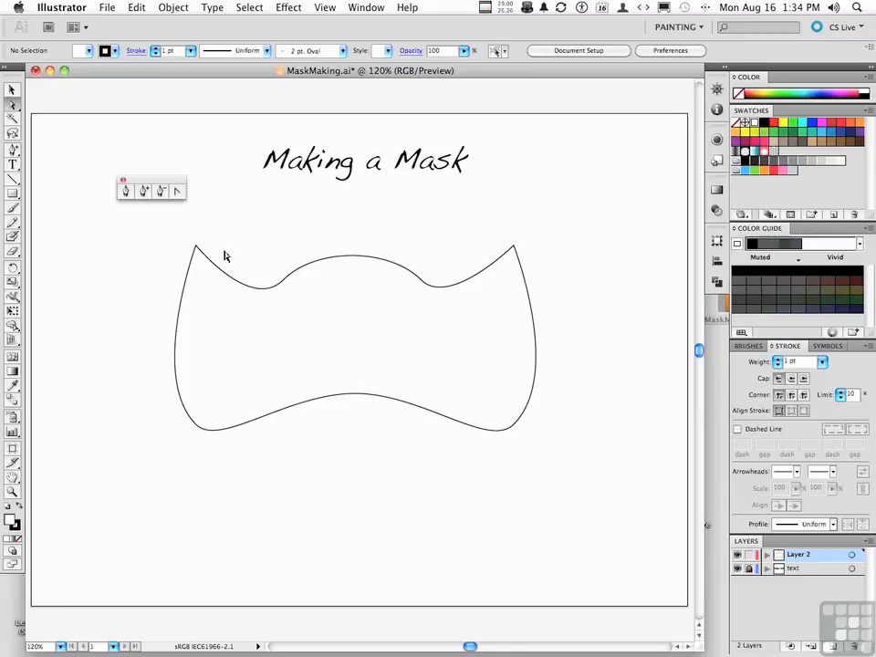
- Draw a closed oval about 111 by 73 px below the mask with the Pen tool and convert its left point to a corner
left_click(126, 190)
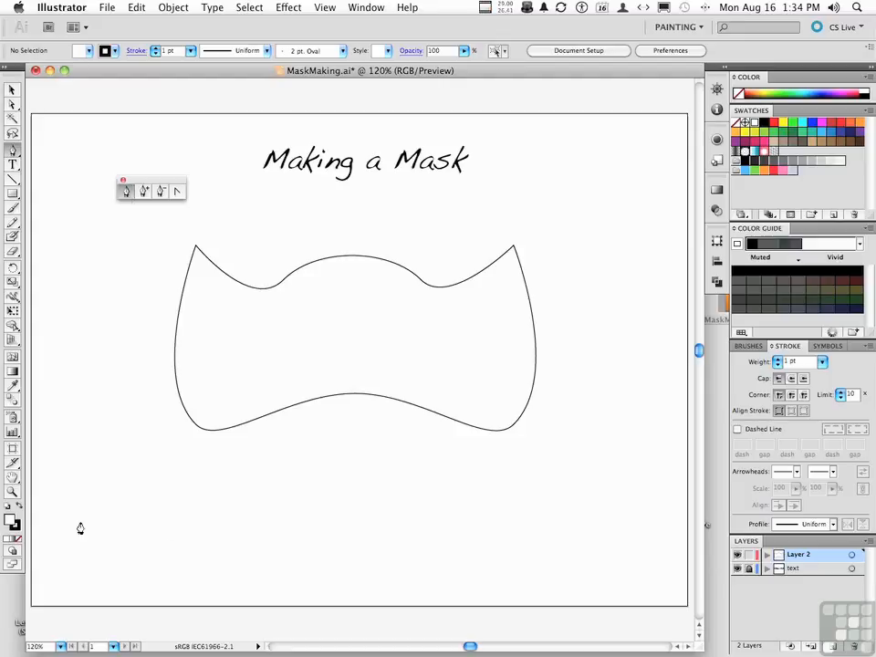
left_click_drag(108, 517, 107, 559)
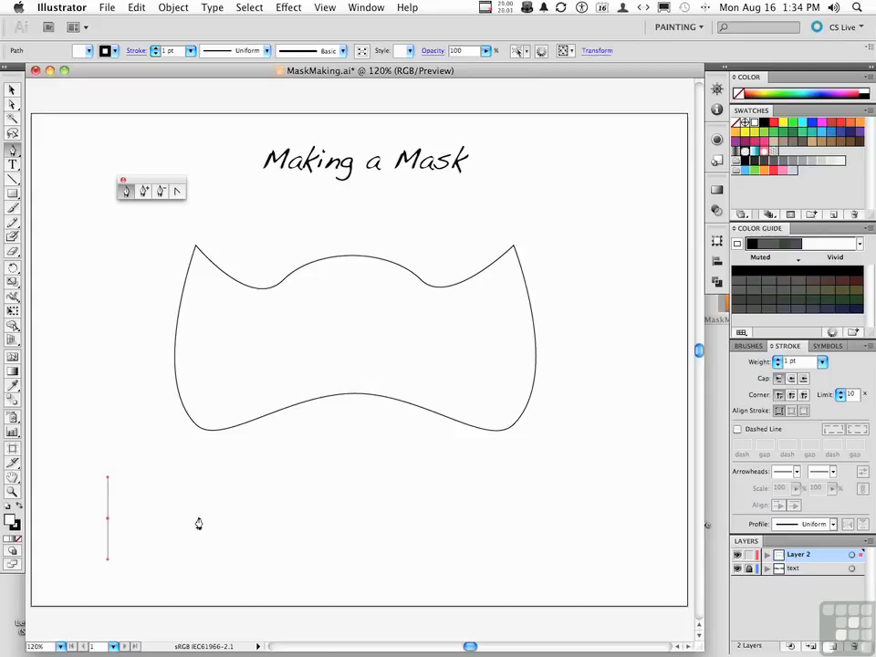
left_click_drag(198, 523, 202, 484)
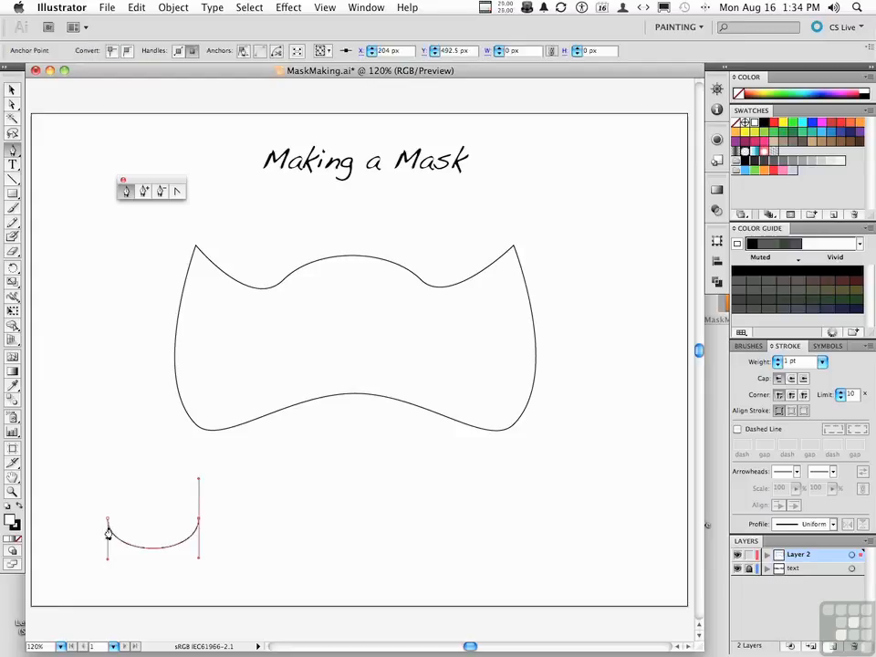
left_click_drag(107, 524, 108, 564)
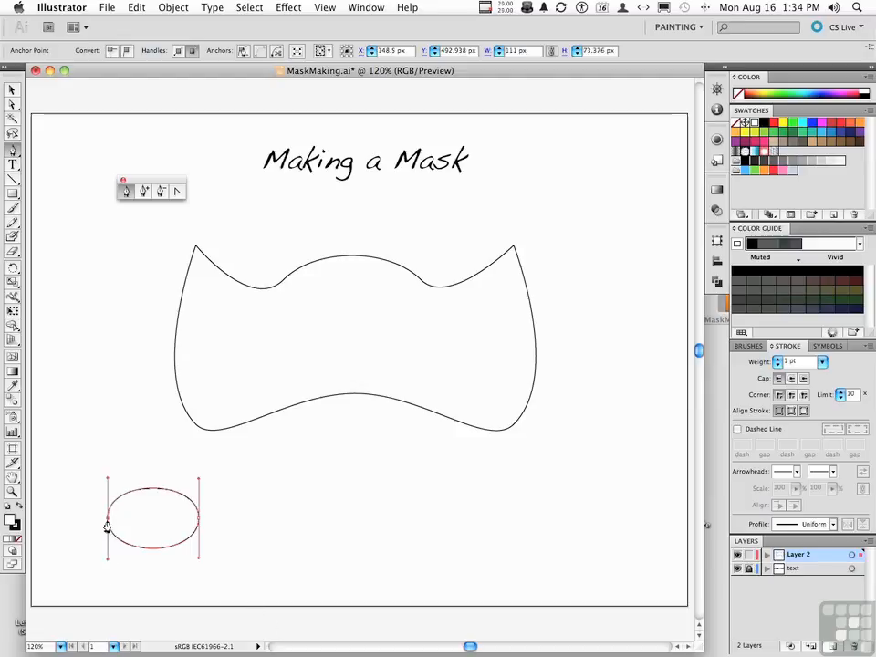
left_click(178, 190)
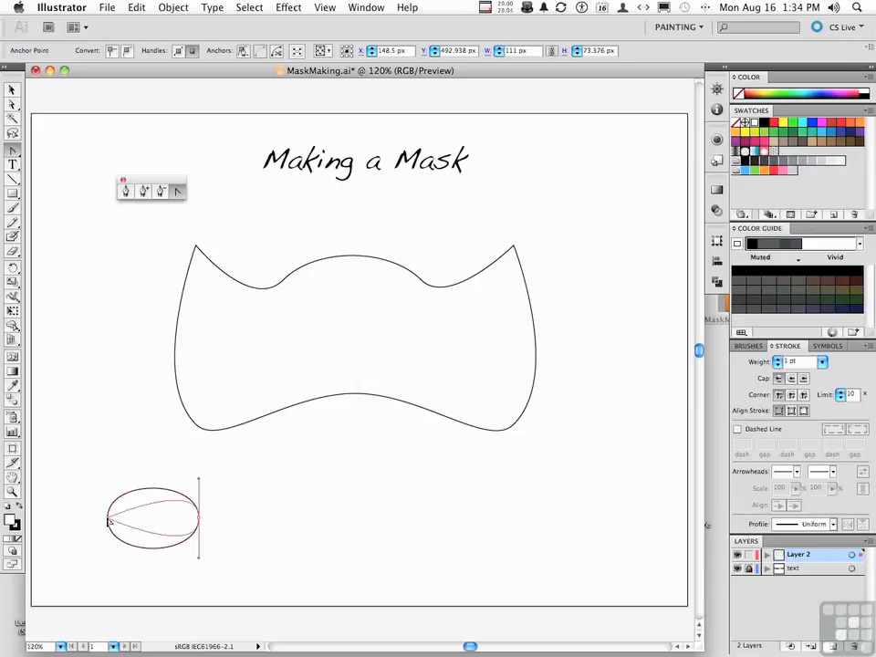
left_click(108, 521)
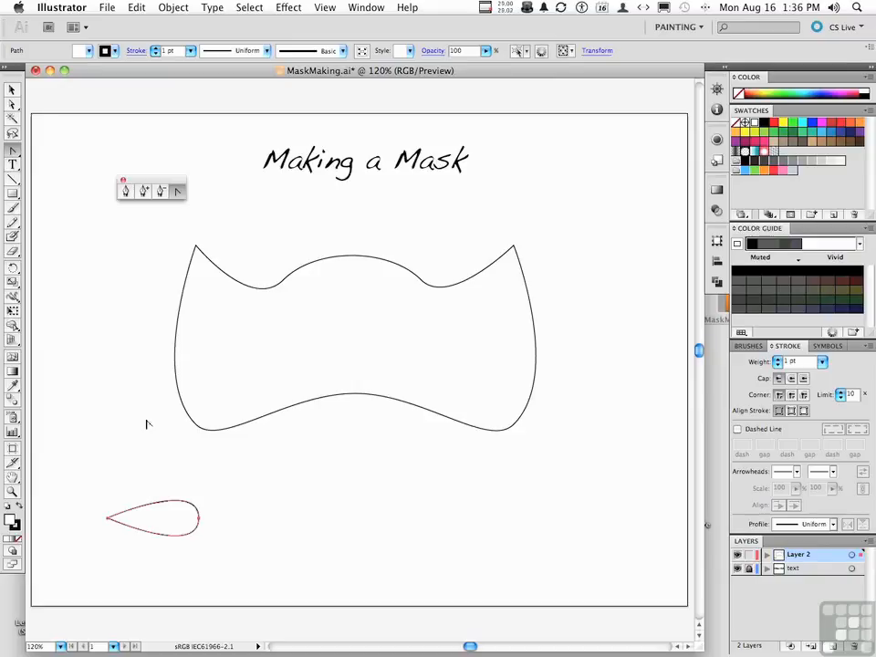
- Add an anchor point midway along the teardrop's upper edge, lower it slightly and tilt its handles to form an S-curve
left_click(143, 192)
left_click(152, 511)
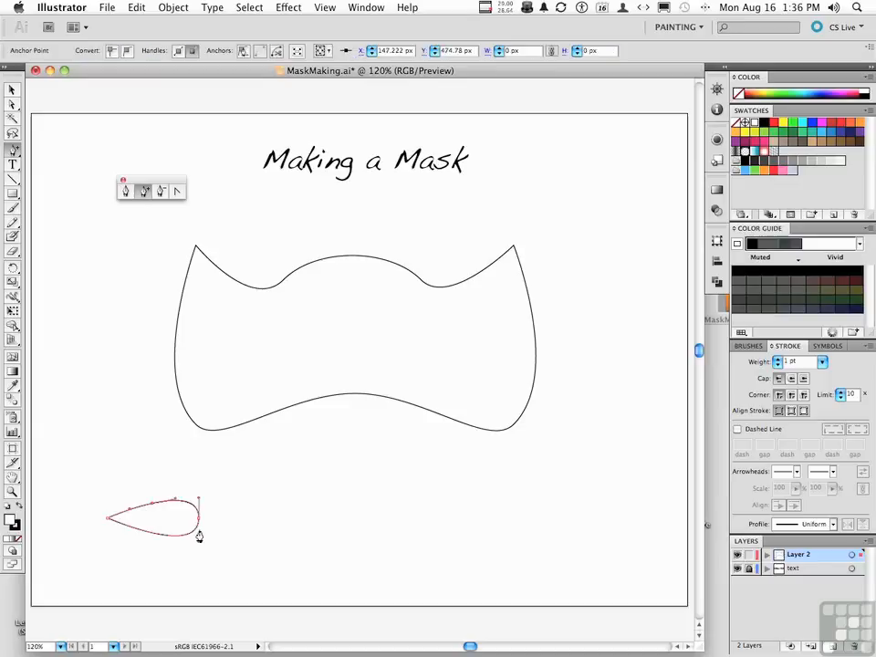
left_click(13, 104)
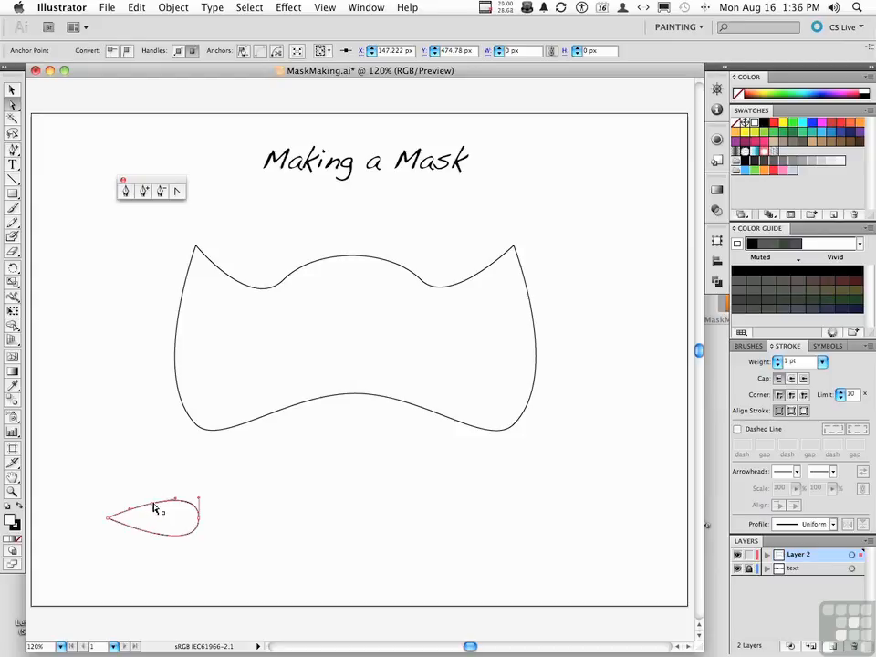
left_click_drag(154, 505, 152, 508)
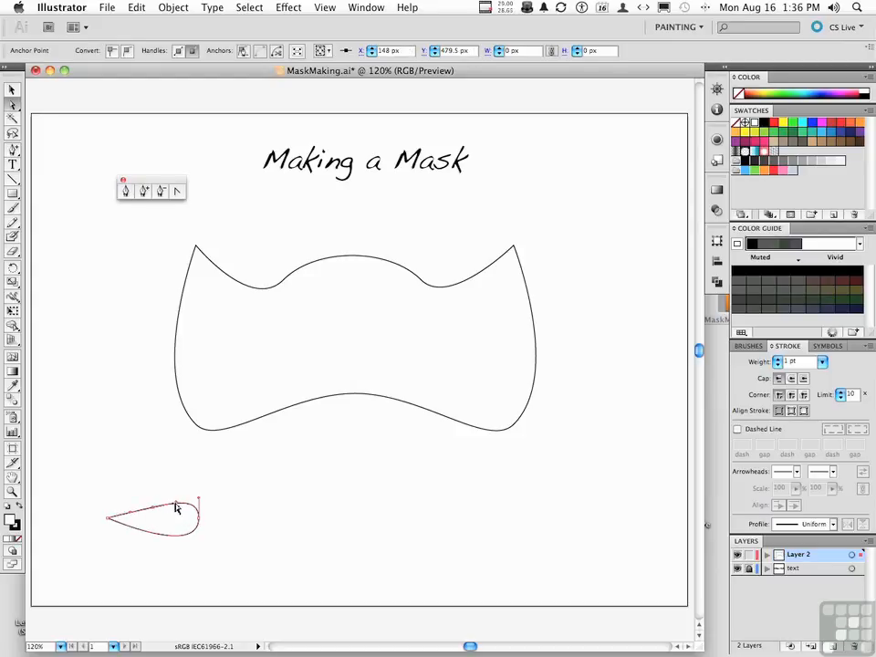
left_click_drag(175, 500, 176, 494)
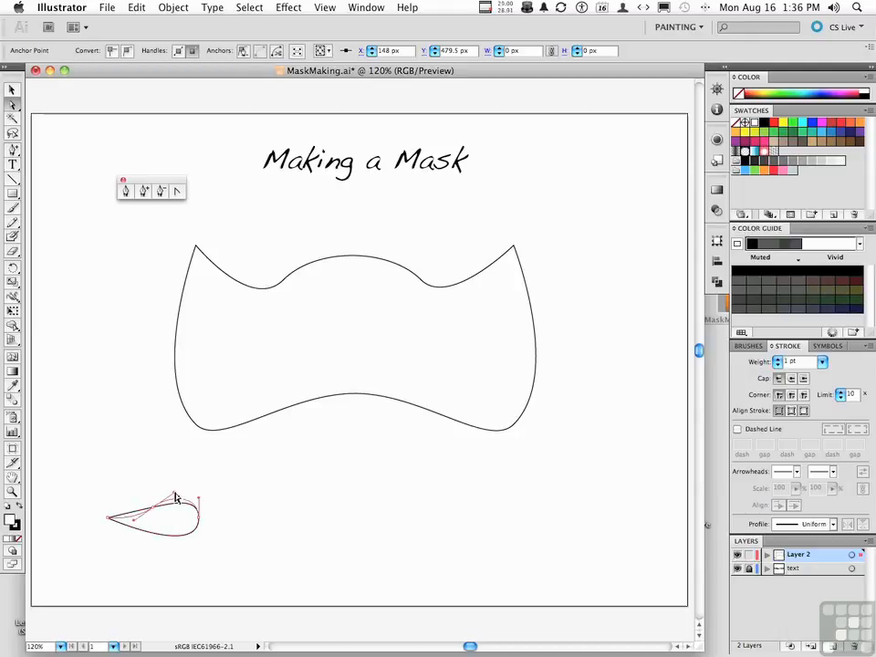
left_click(219, 553)
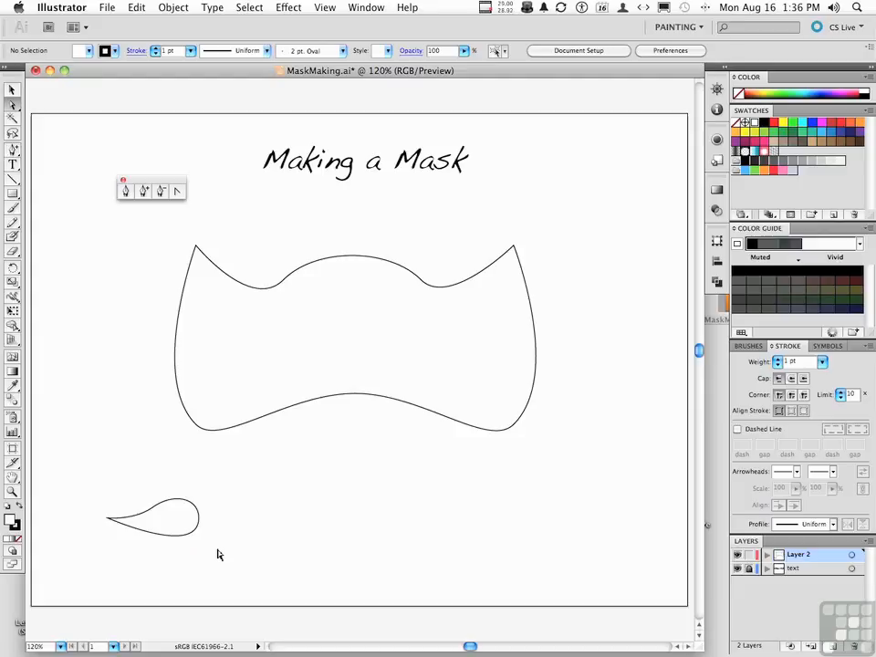
- Move the teardrop into the mask's left half as an eye and rotate it slightly clockwise
left_click_drag(181, 530, 276, 351)
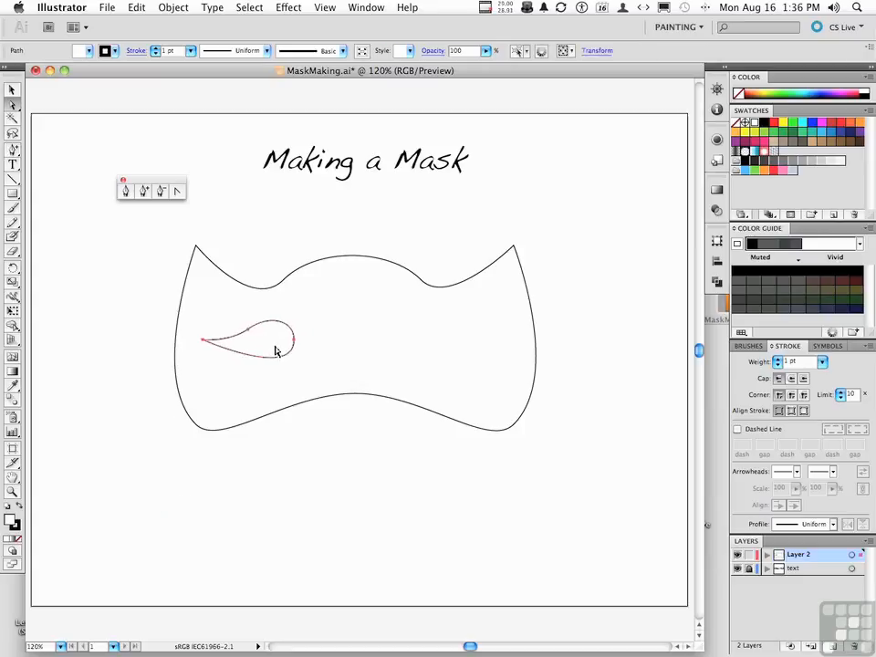
left_click(12, 90)
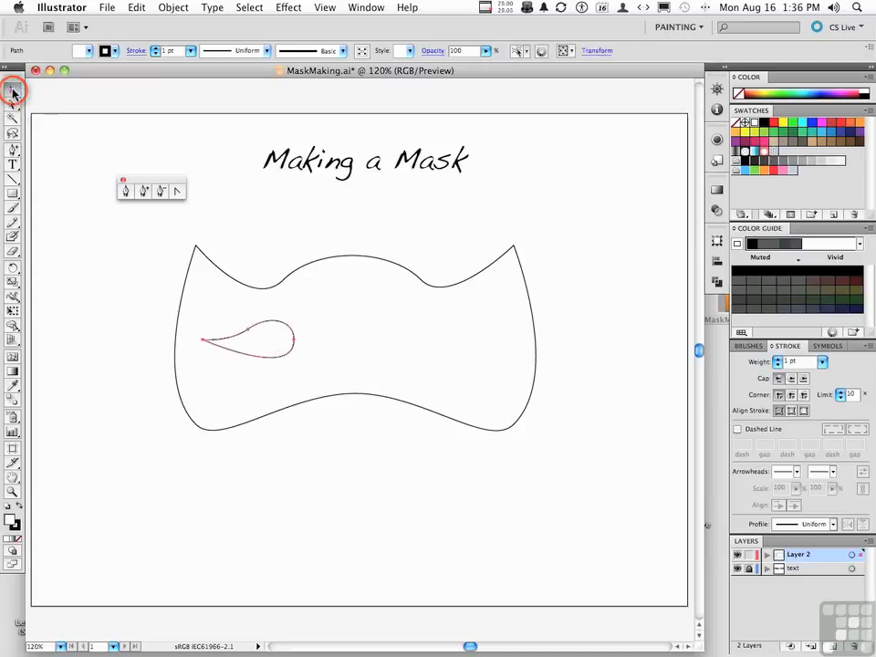
left_click_drag(298, 362, 286, 369)
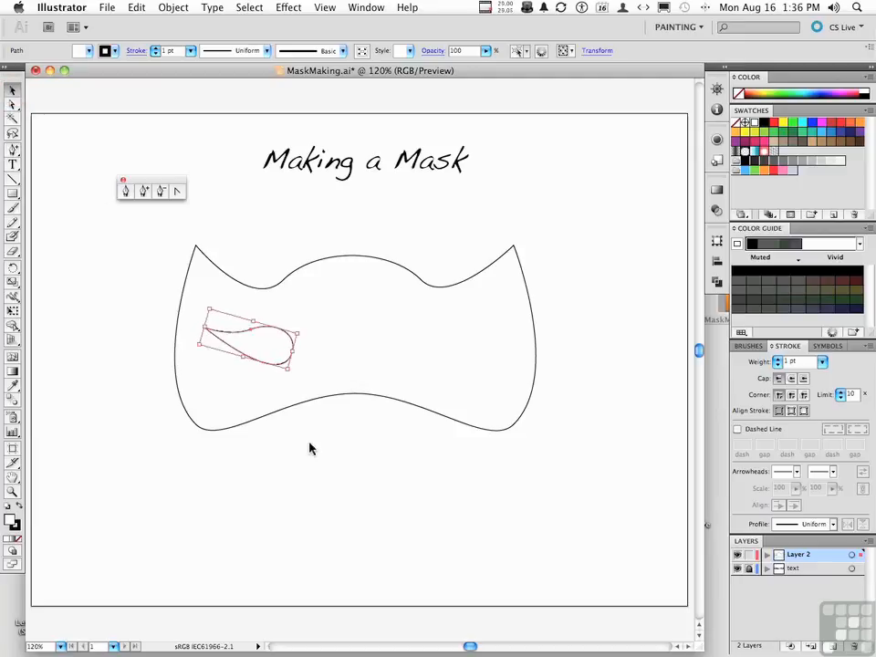
left_click(309, 448)
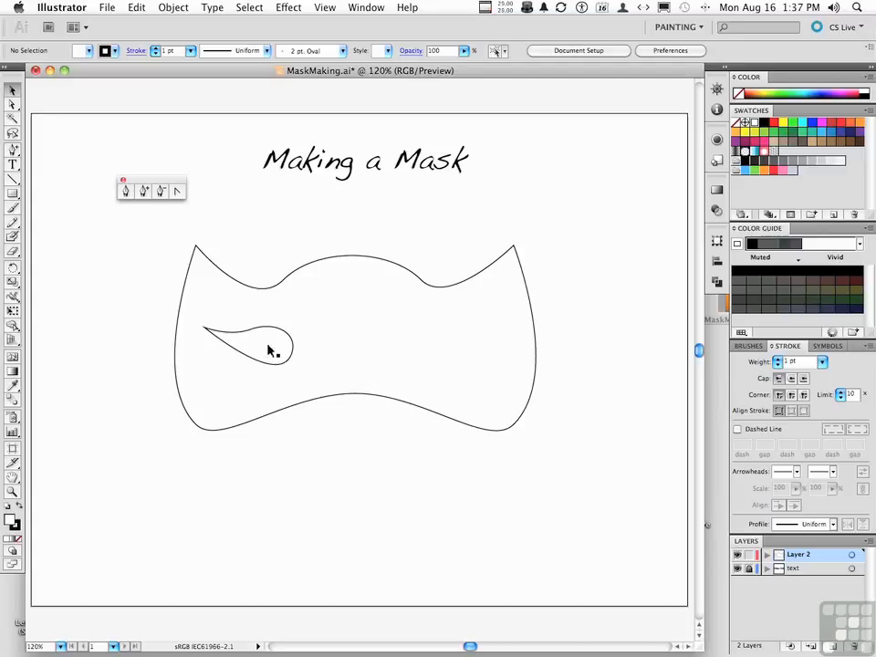
- Duplicate the left eye straight across to the mask's right half and flip the copy horizontally
left_click_drag(269, 350, 468, 348)
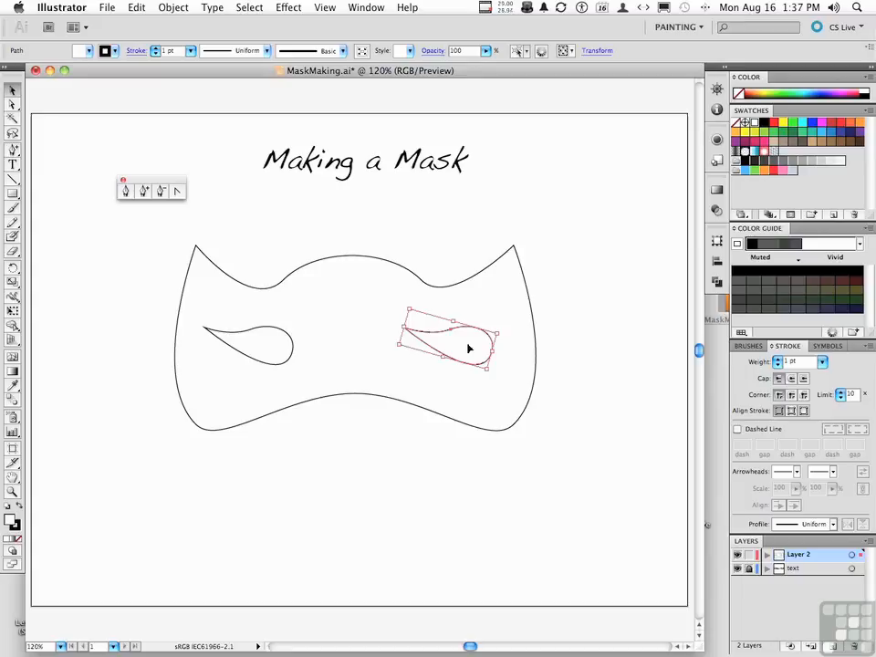
left_click(716, 241)
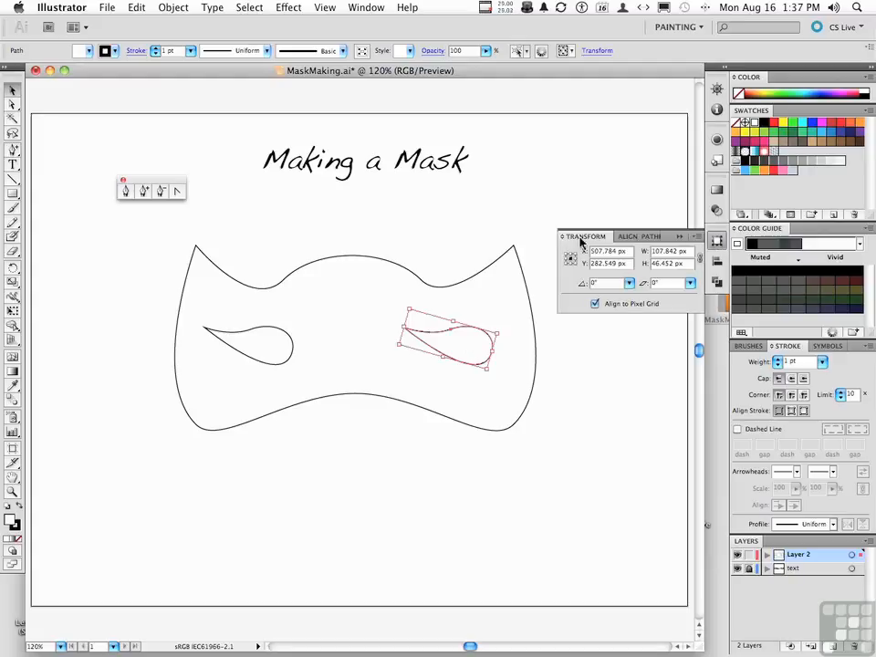
left_click(698, 238)
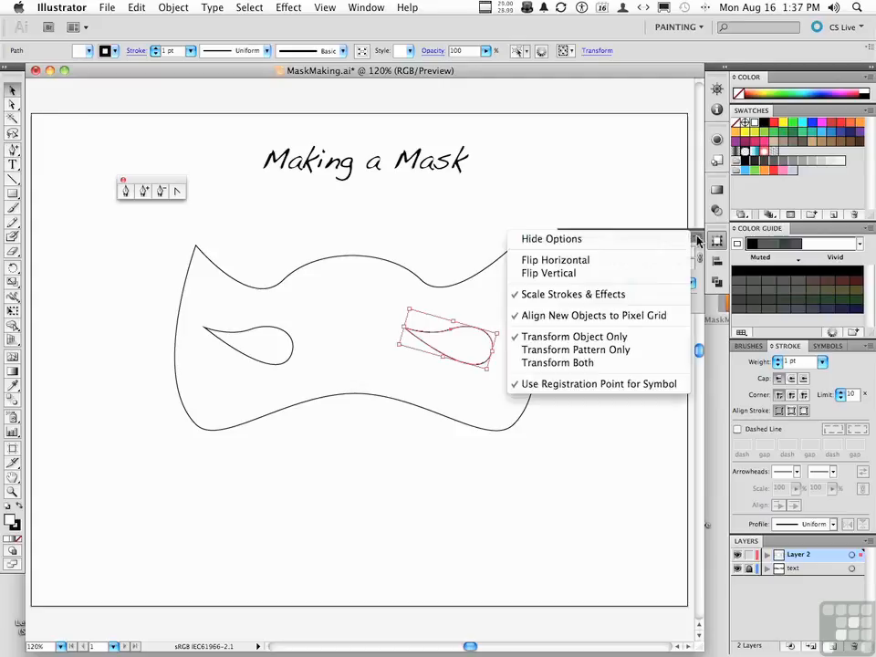
left_click(601, 264)
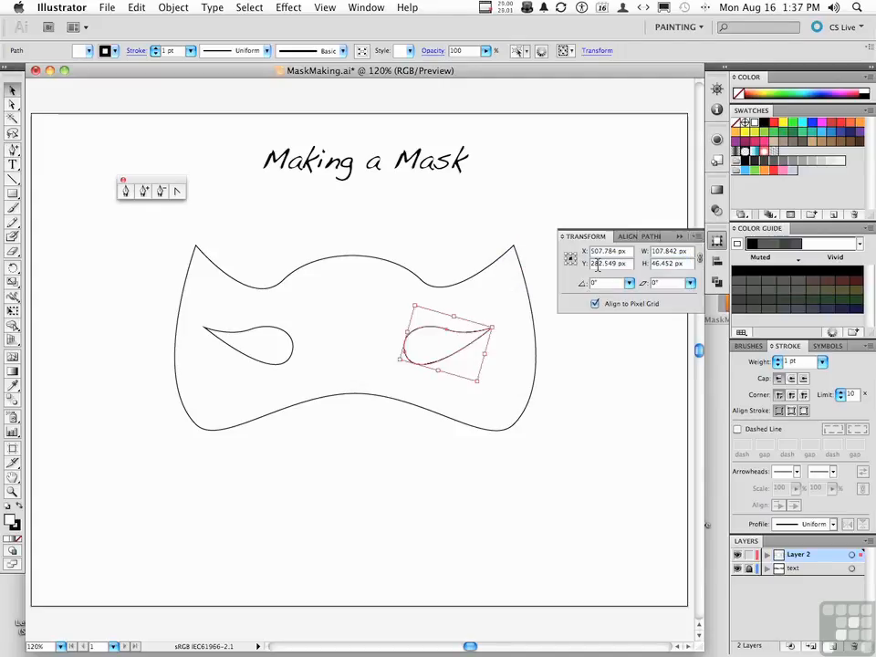
- Nudge the flipped eye slightly to the right so it mirrors the left eye's placement, and deselect it
key("Right")
key("Right")
key("Right")
key("Right")
key("Right")
key("Right")
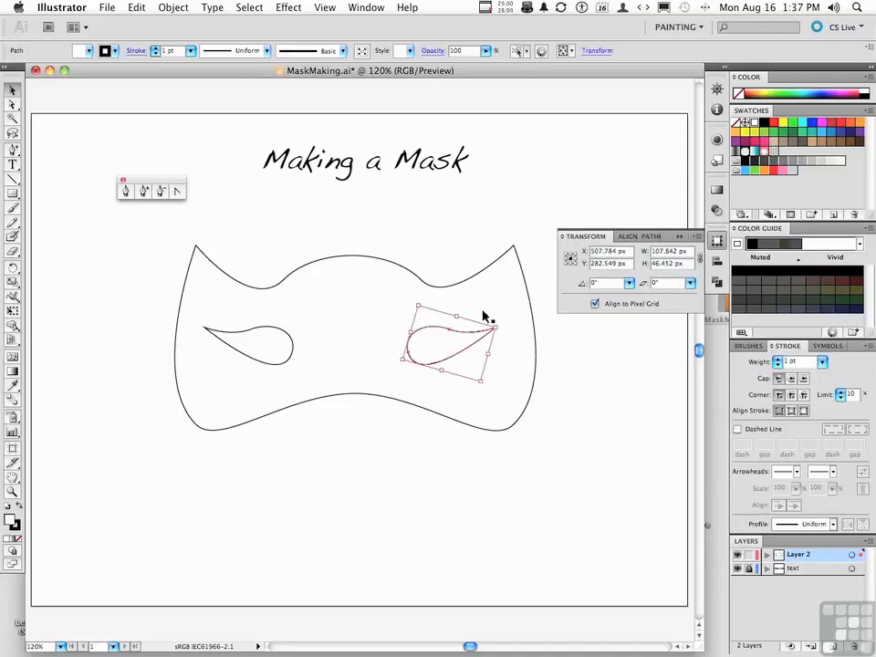
left_click(508, 455)
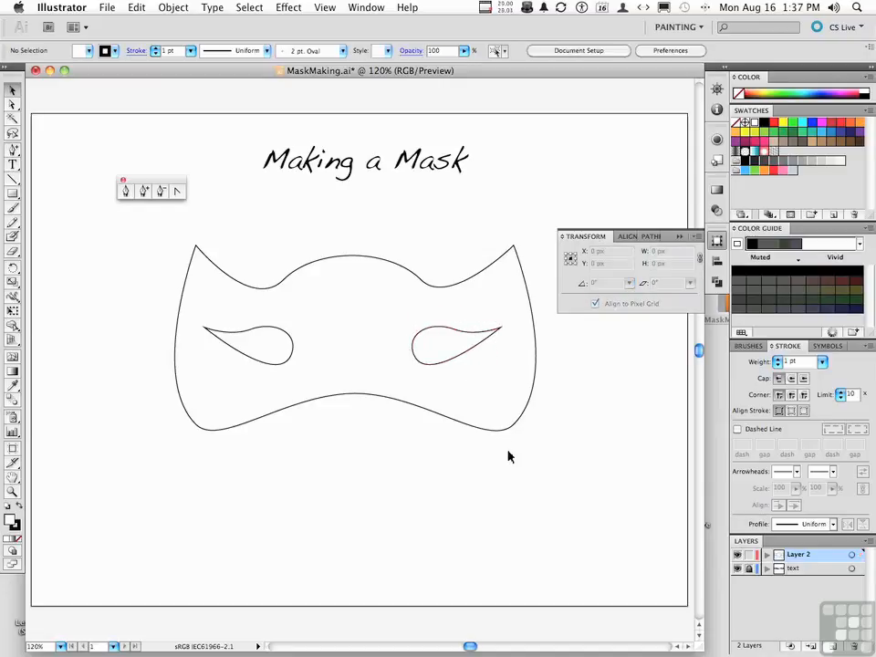
- Fill the mask shape with the dark gray swatch, keeping the eyes white, and deselect it
left_click(365, 338)
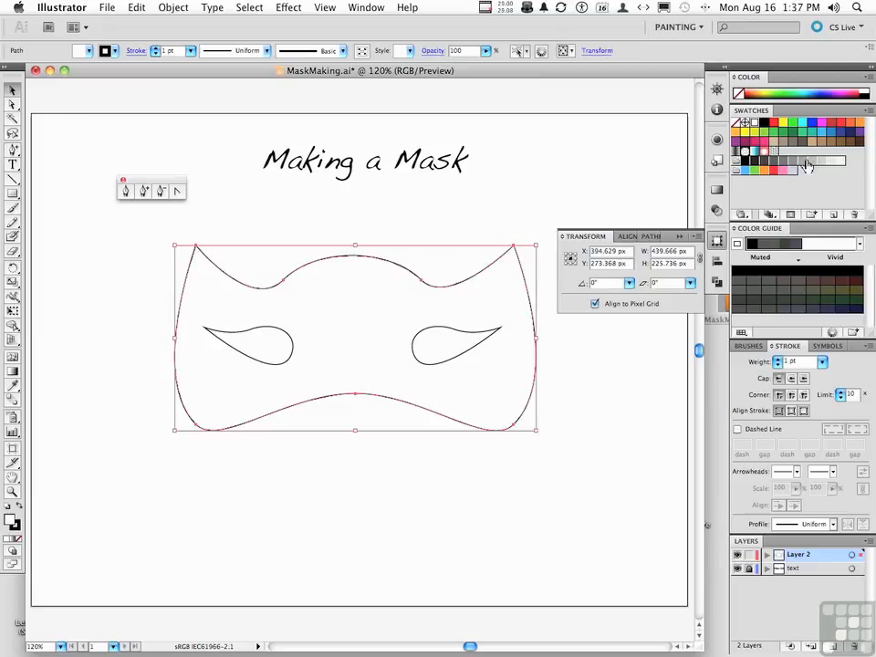
left_click(761, 169)
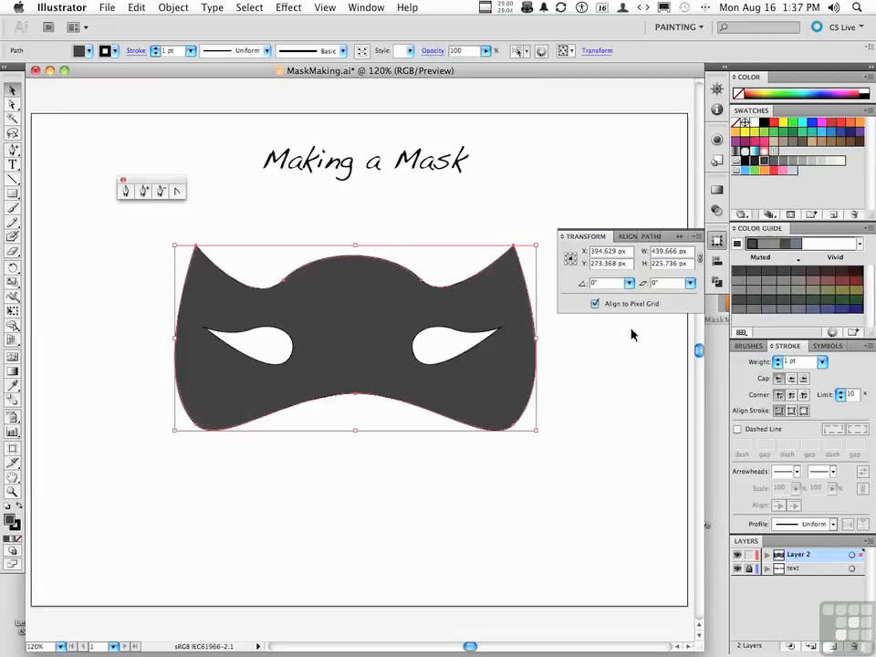
left_click(608, 440)
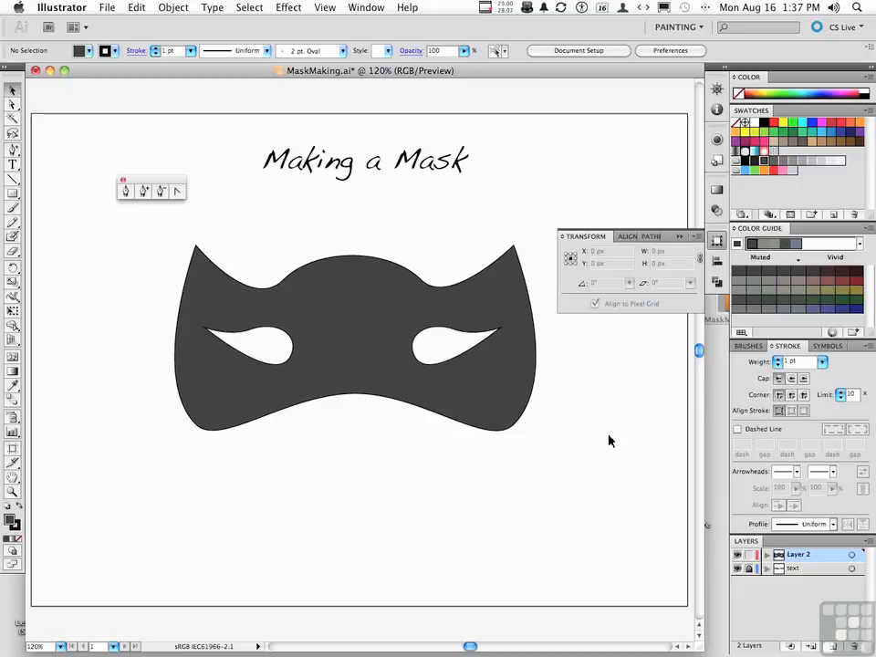
left_click(14, 192)
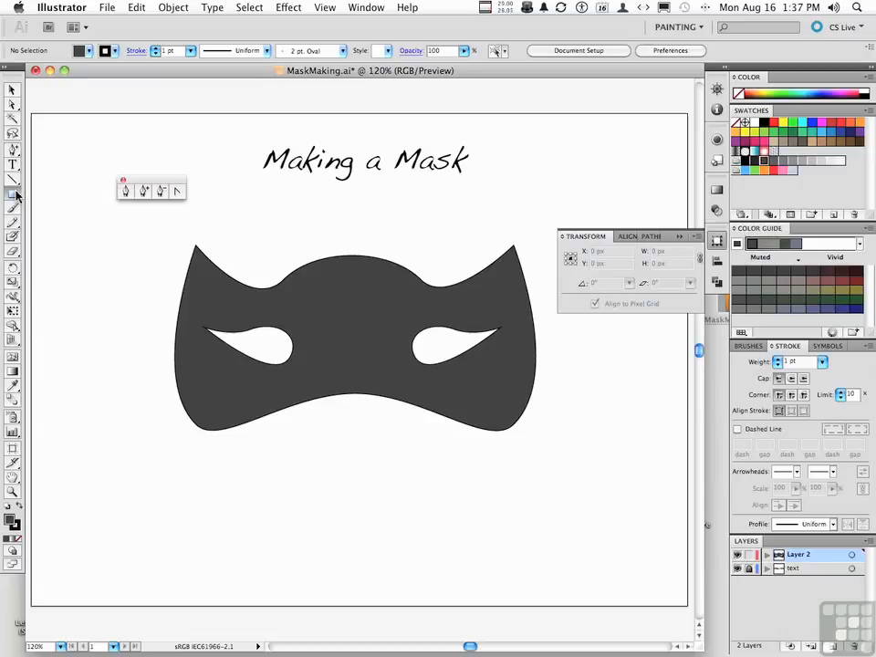
left_click(125, 191)
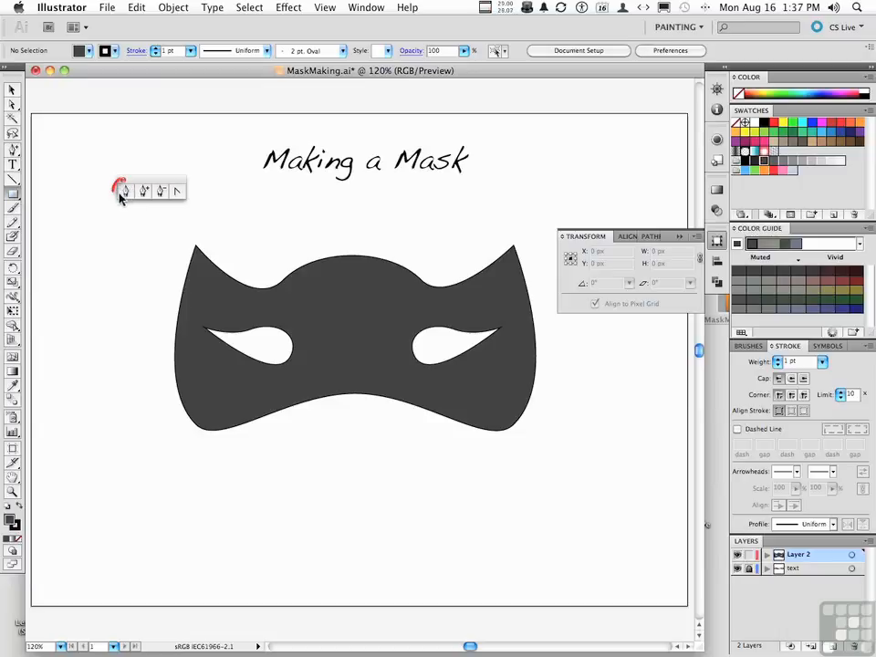